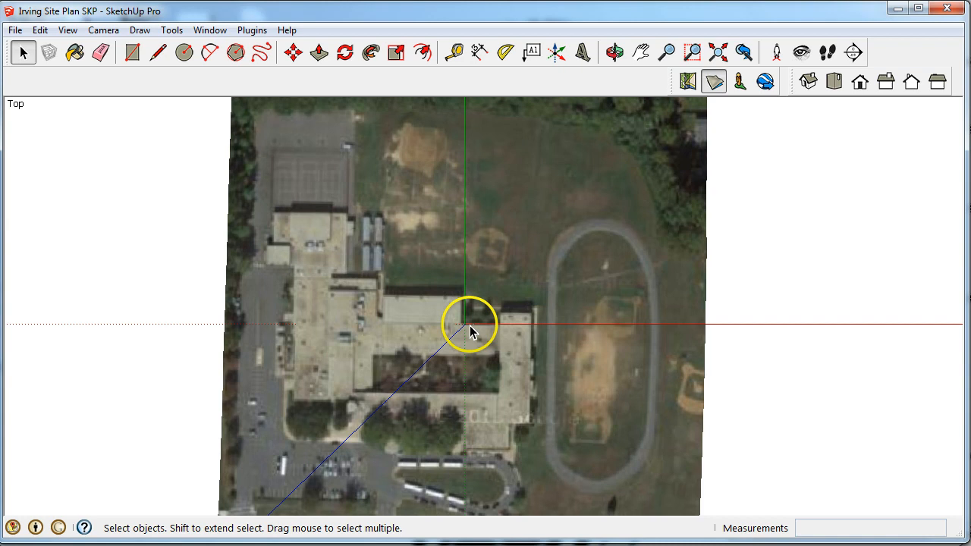
Switch the site model to top view and toggle the imported terrain to the flat aerial image
middle_click_drag(565, 338, 455, 144)
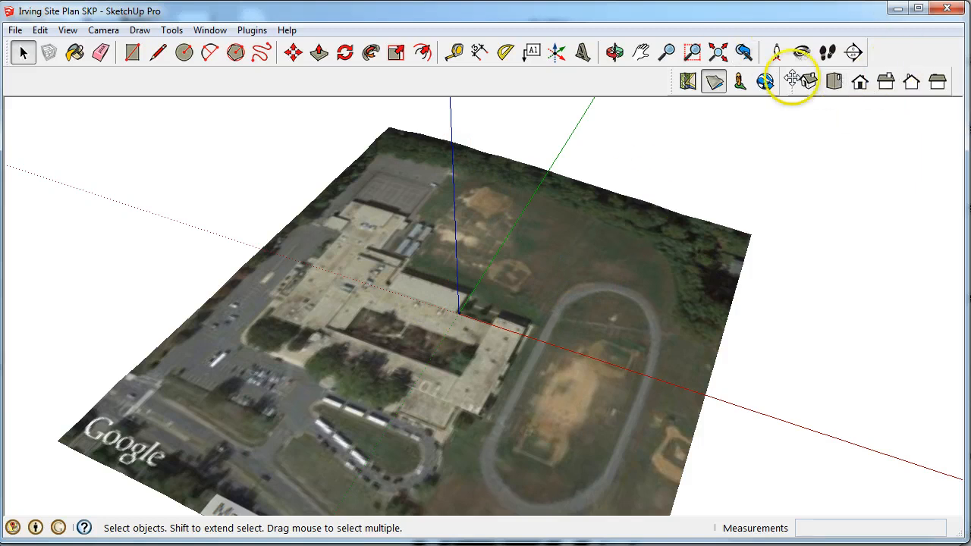
left_click(834, 82)
left_click(715, 82)
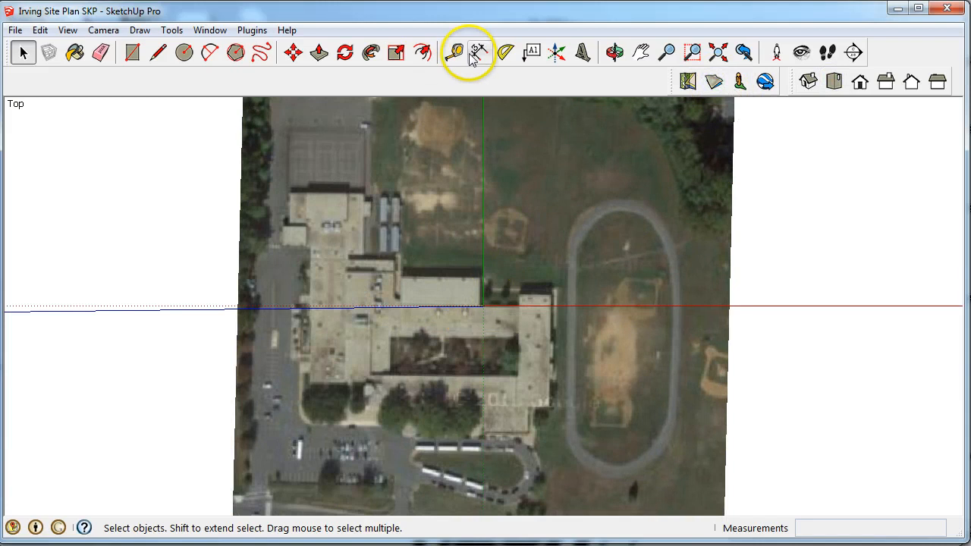
Realign the drawing axes with the origin at the southwest corner of the school's front wing and the red axis along its front wall
left_click(554, 53)
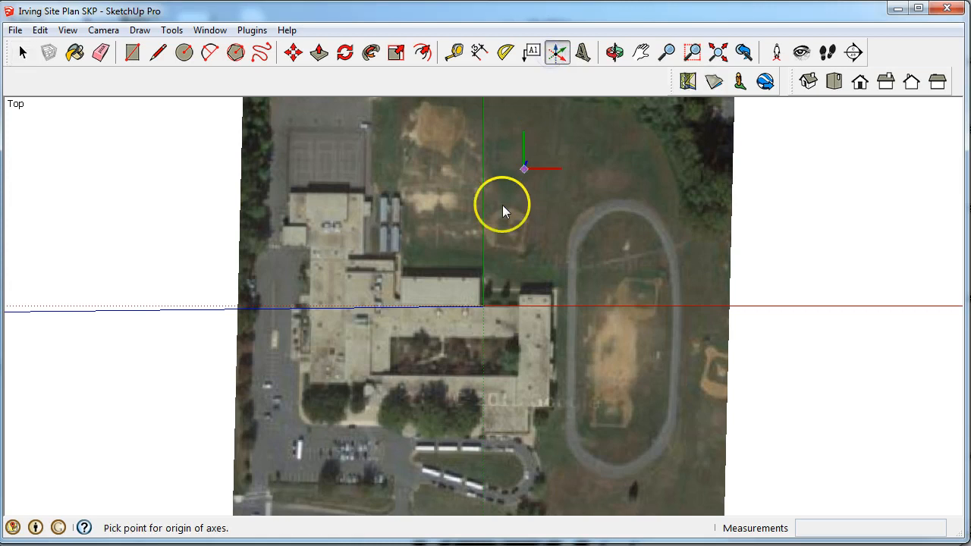
scroll(347, 468, "up", 4)
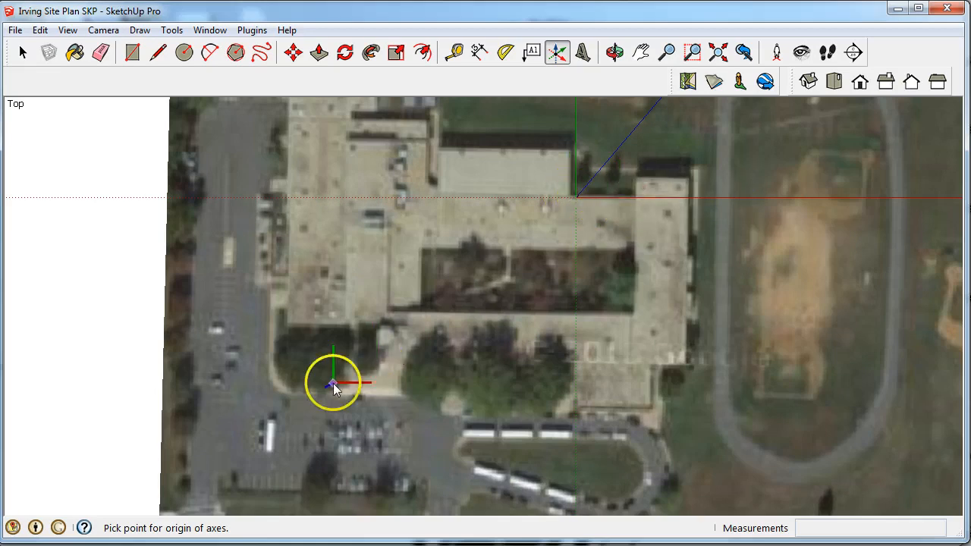
left_click(378, 365)
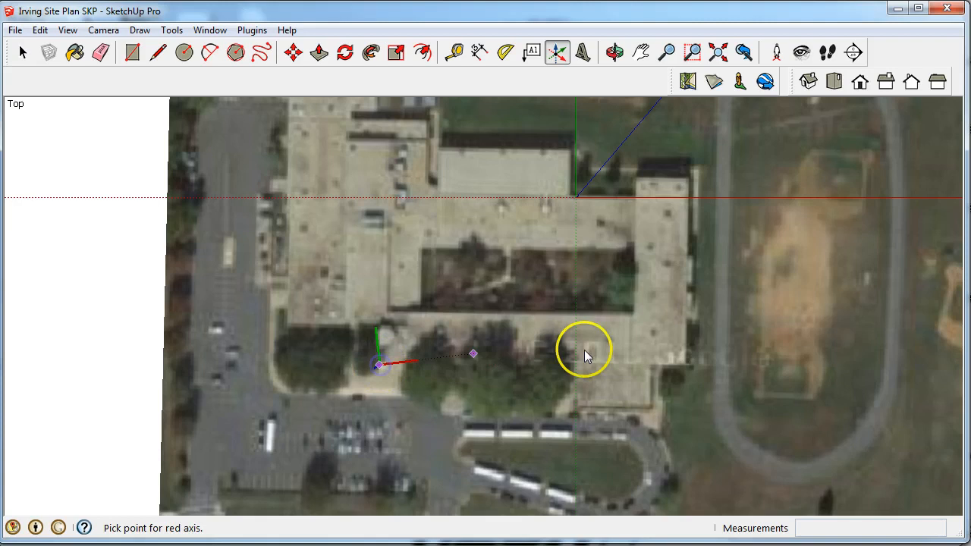
left_click(685, 366)
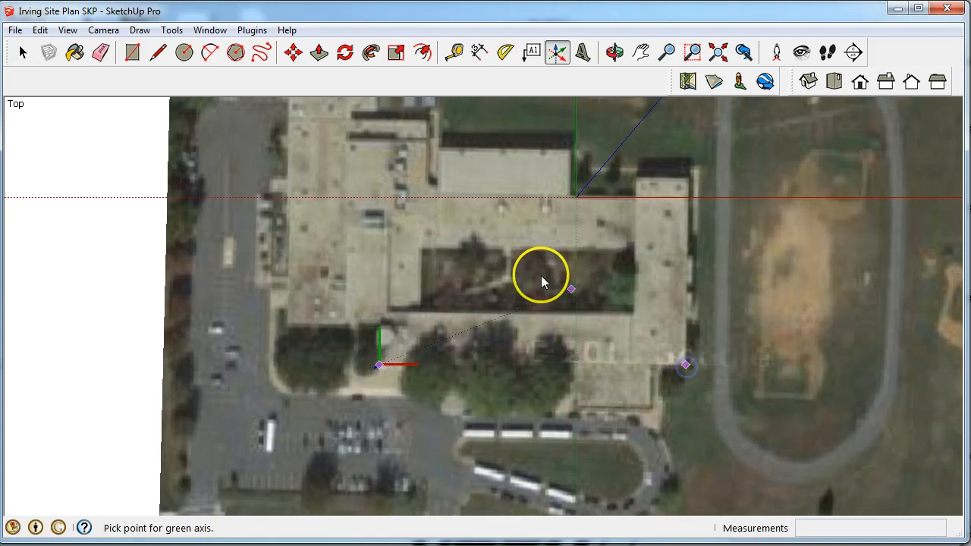
left_click(380, 120)
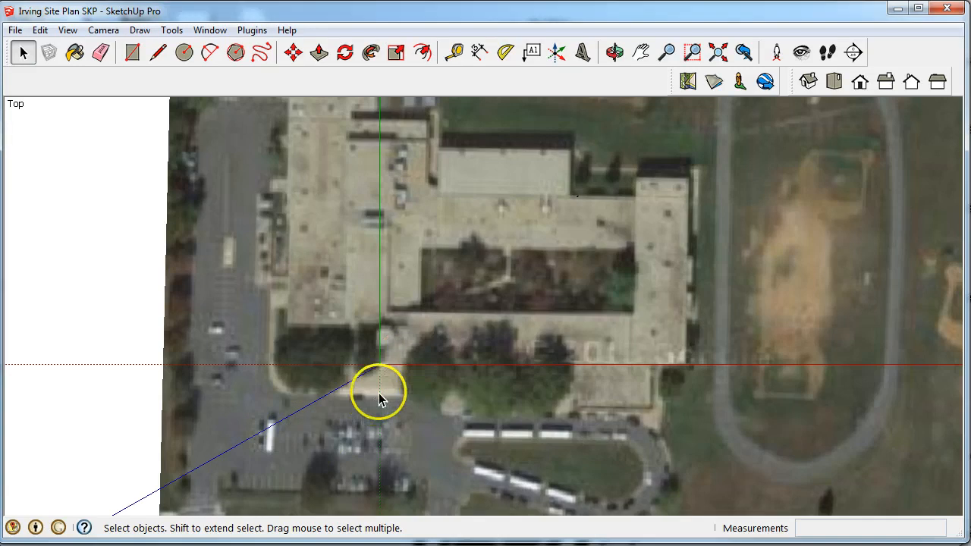
Draw rectangles over the front wing from the axes origin, about 373' by 60', and over the block projecting south, about 98' by 52'
left_click(138, 53)
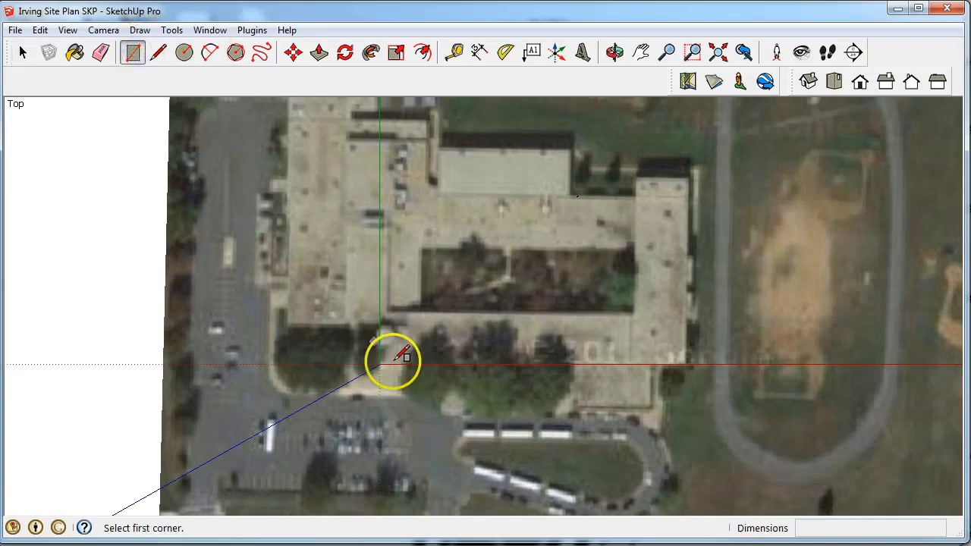
scroll(388, 358, "up", 2)
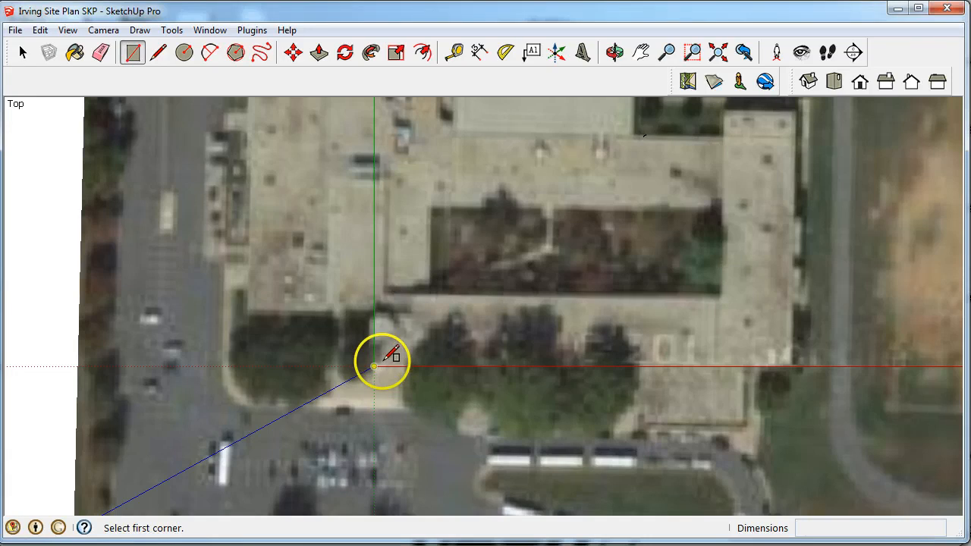
left_click(375, 364)
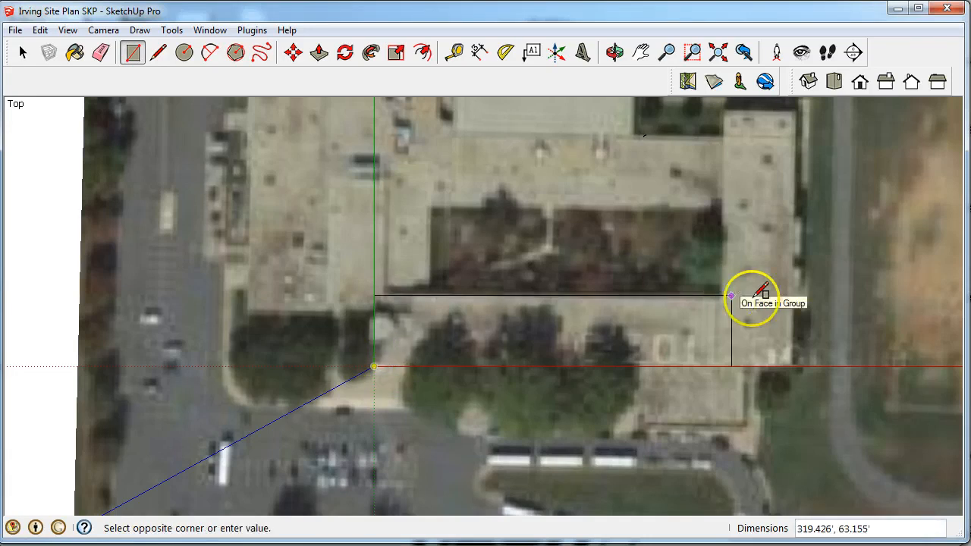
left_click(792, 298)
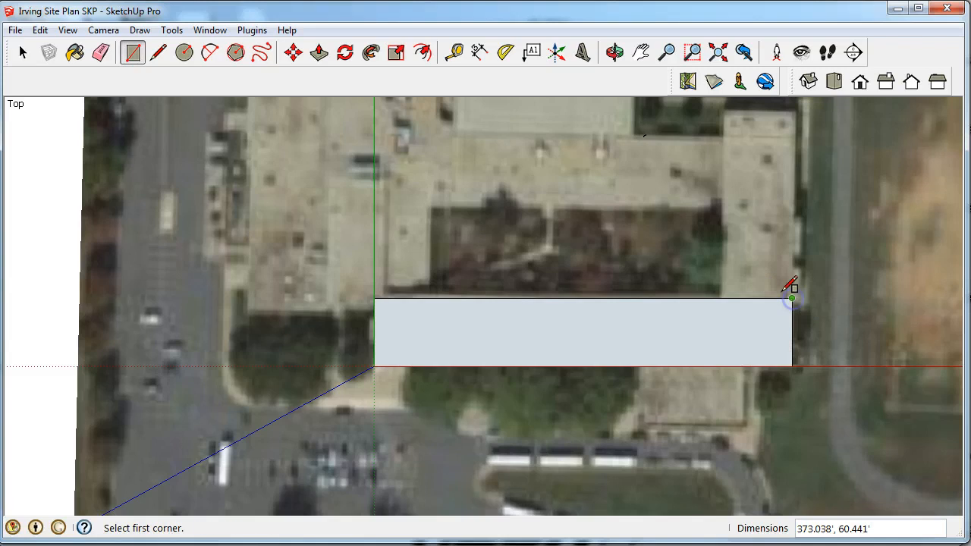
left_click(639, 367)
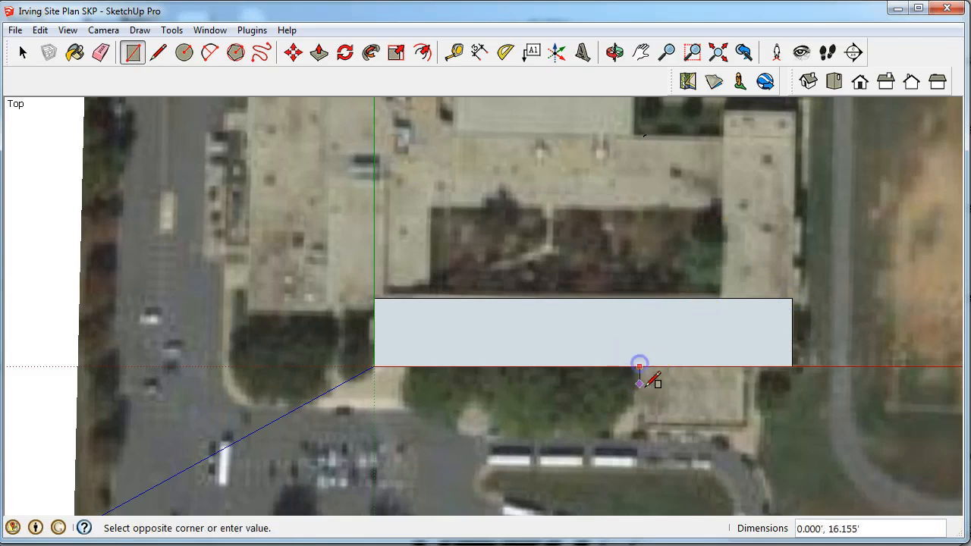
left_click(747, 424)
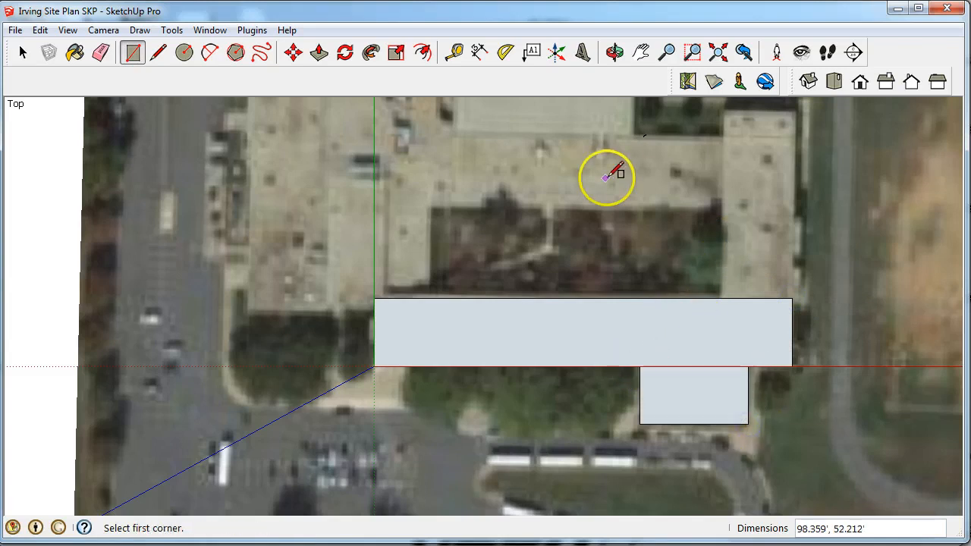
Trace the east wing with a rectangle about 166' by 66' and the narrow wing along the courtyard's west side with another
left_click(720, 298)
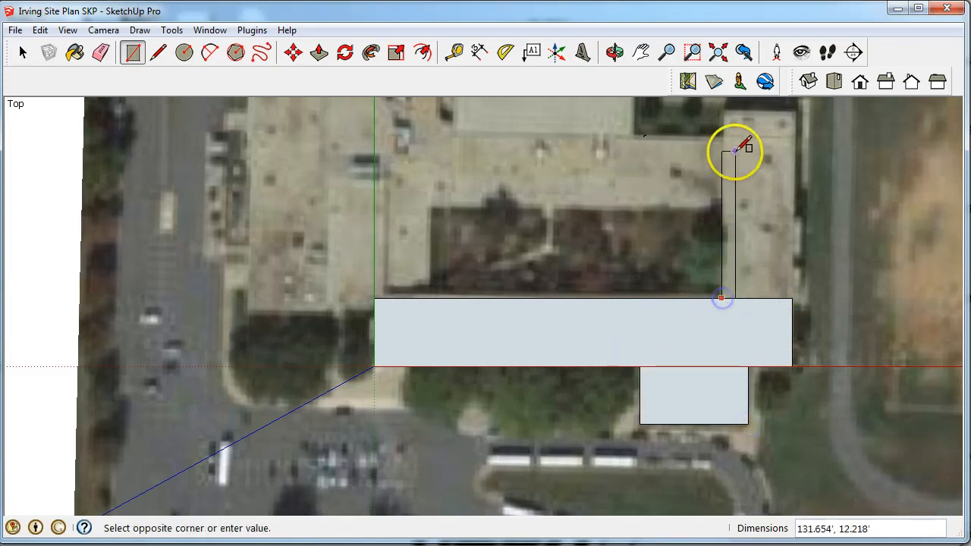
left_click(795, 111)
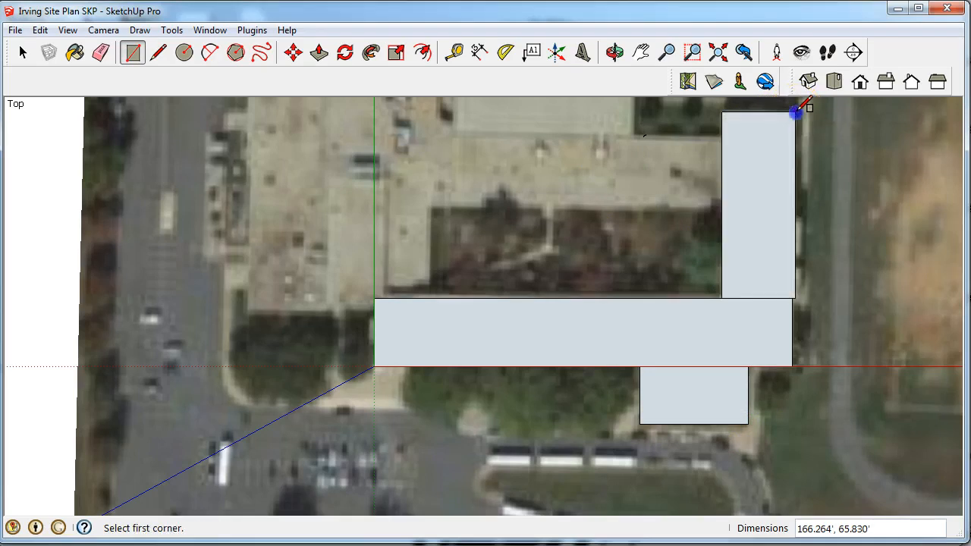
left_click(431, 206)
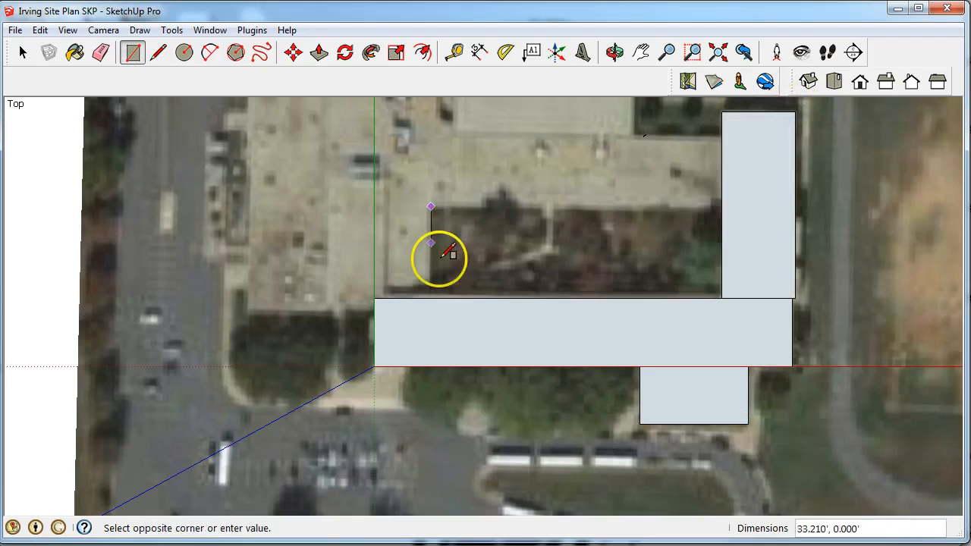
left_click(387, 298)
Draw rectangles over the large west block, about 248' by 164', and the rear block adjoining its east side, about 181' by 69'
scroll(645, 431, "down", 2)
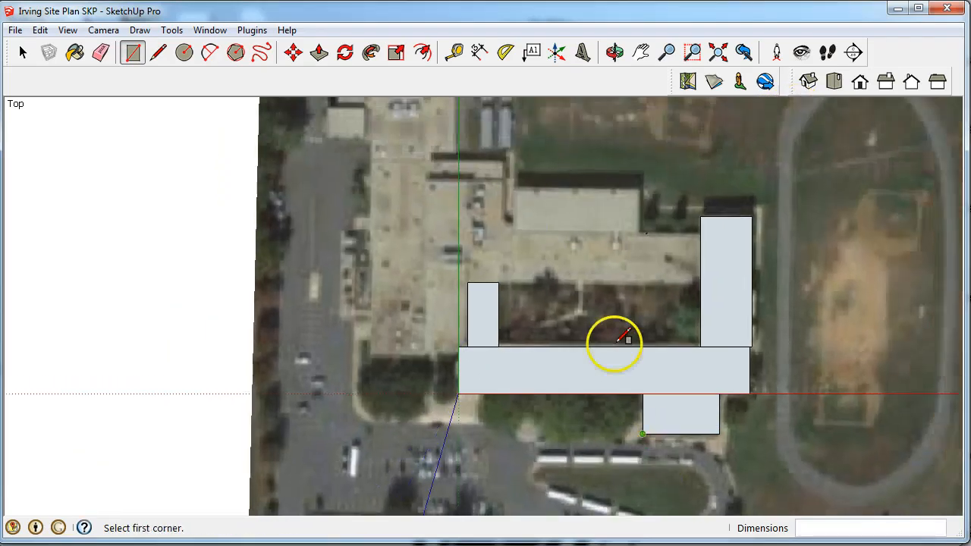
scroll(518, 181, "up", 1)
scroll(517, 181, "up", 1)
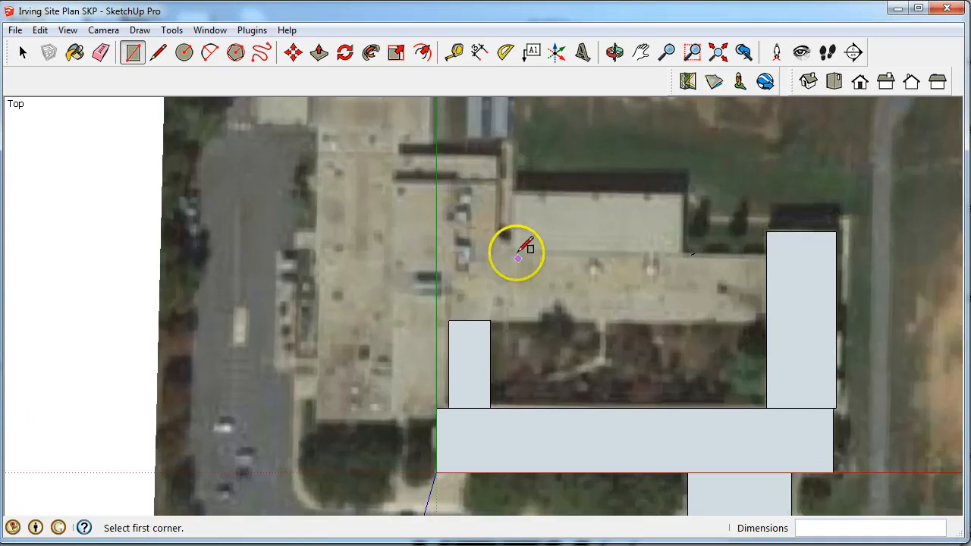
scroll(489, 356, "down", 1)
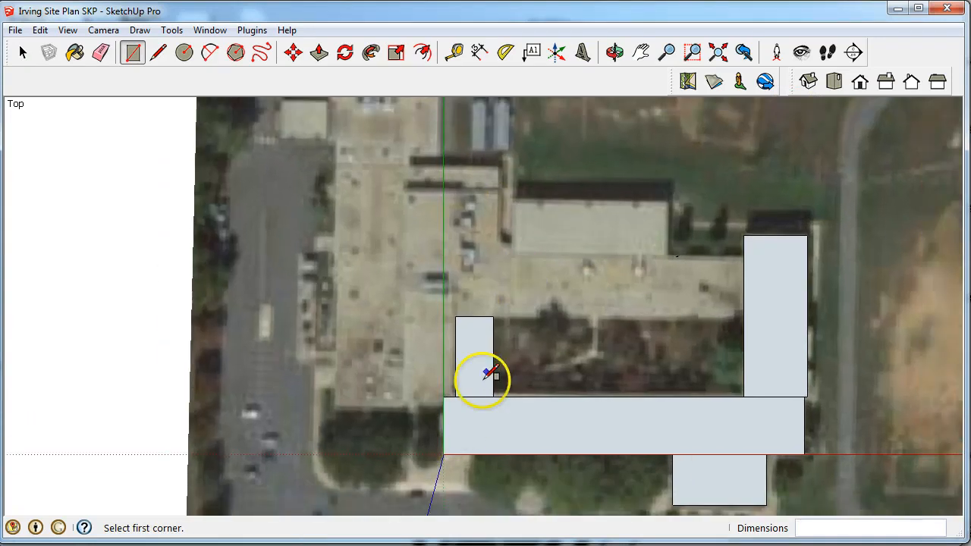
left_click(335, 406)
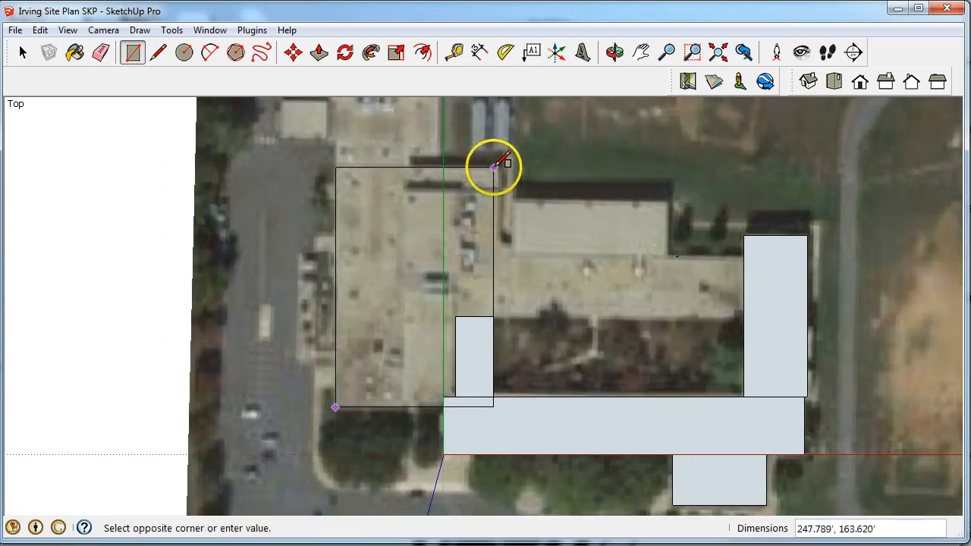
left_click(493, 167)
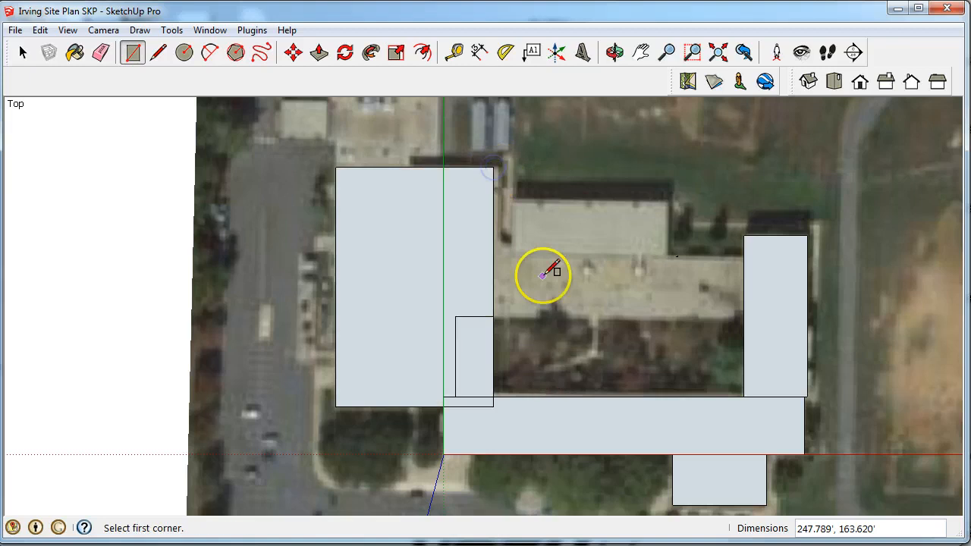
left_click(493, 199)
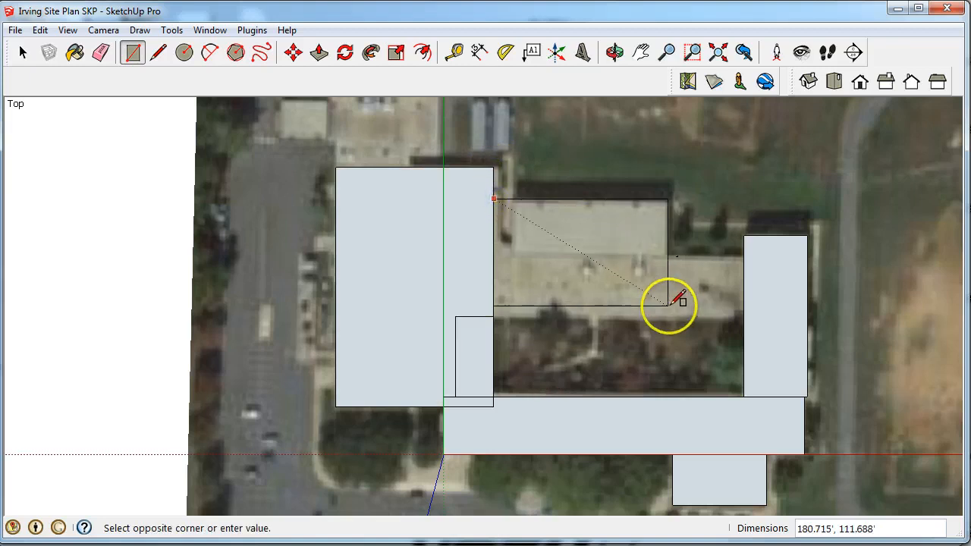
left_click(668, 267)
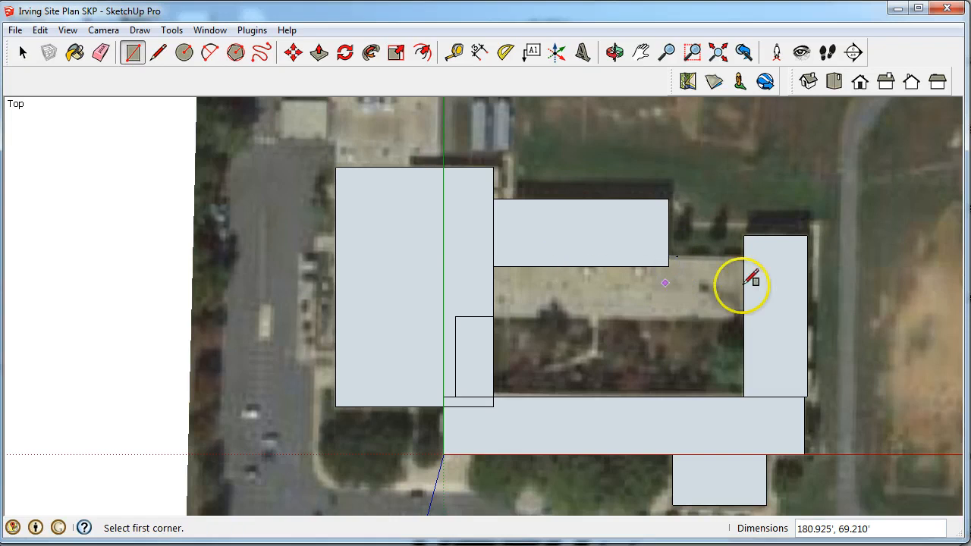
Trace the wing north of the courtyard with a rectangle about 260' by 60' and delete the face covering the courtyard
left_click(742, 258)
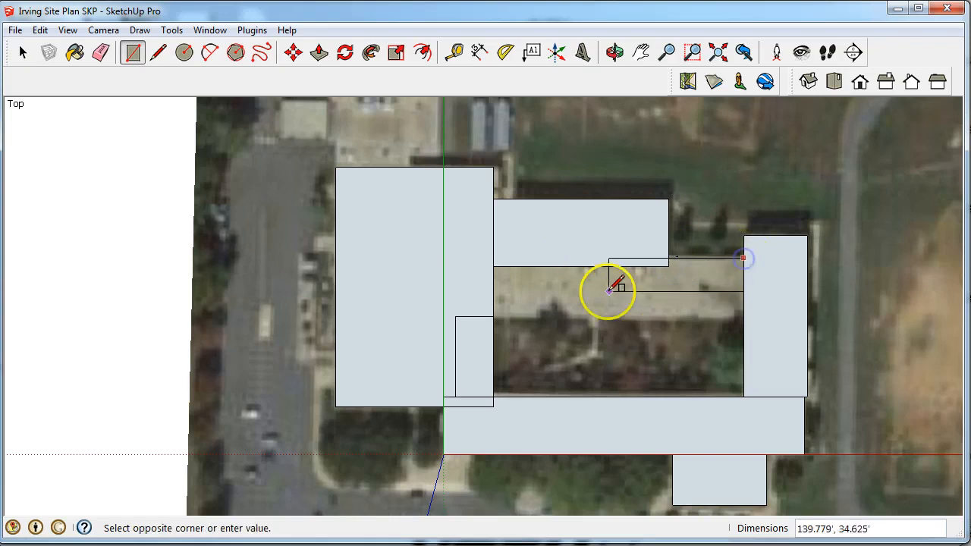
left_click(492, 317)
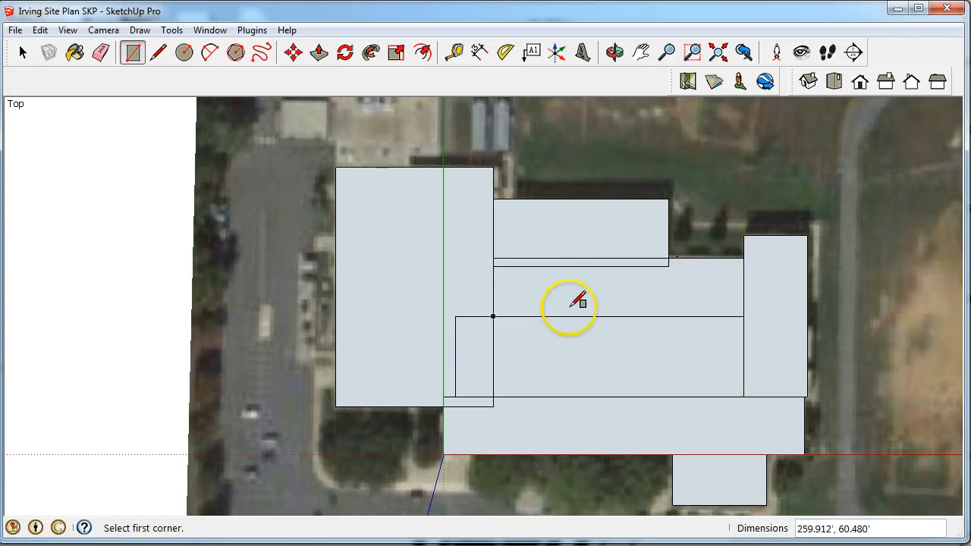
left_click(23, 52)
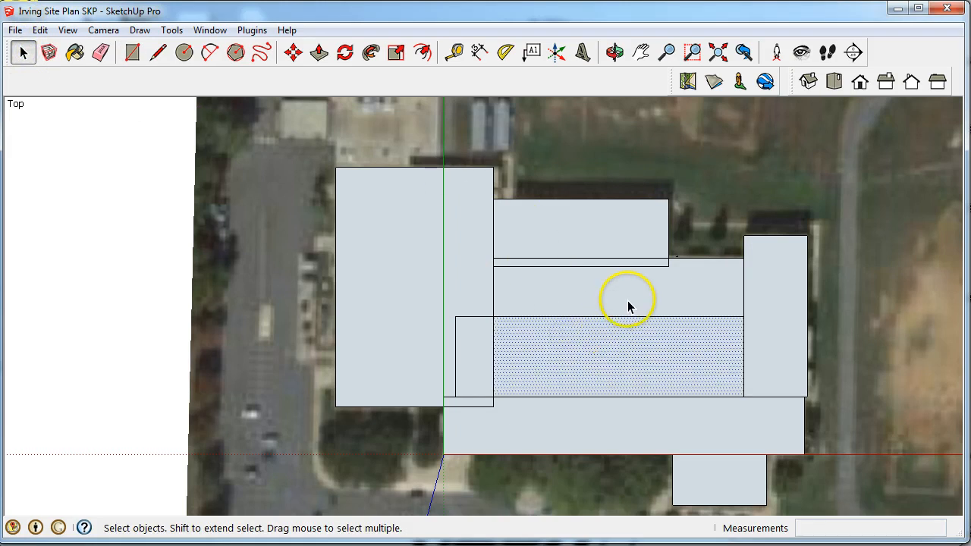
key("Delete")
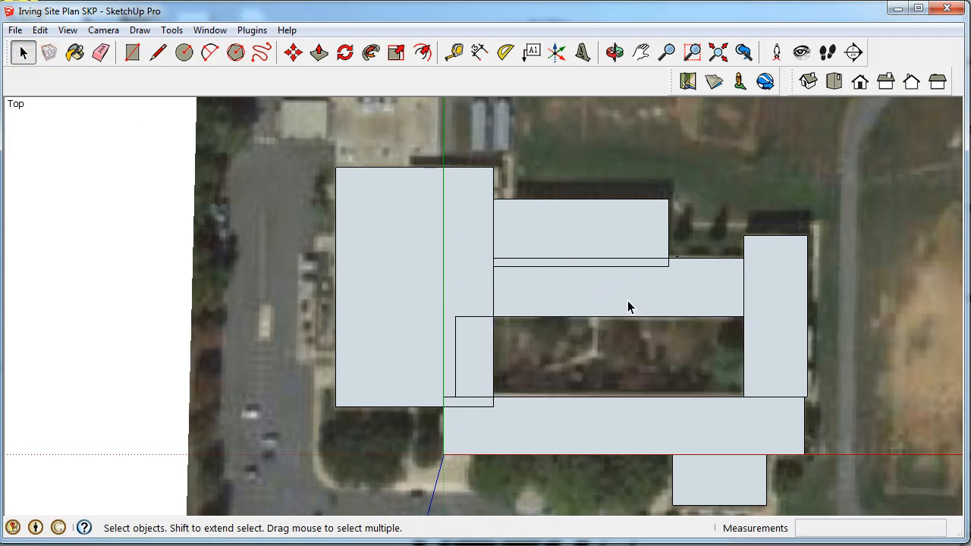
Draw a rectangle about 148' by 109' over the separate northwest block of the school
left_click(132, 53)
scroll(372, 370, "down", 3)
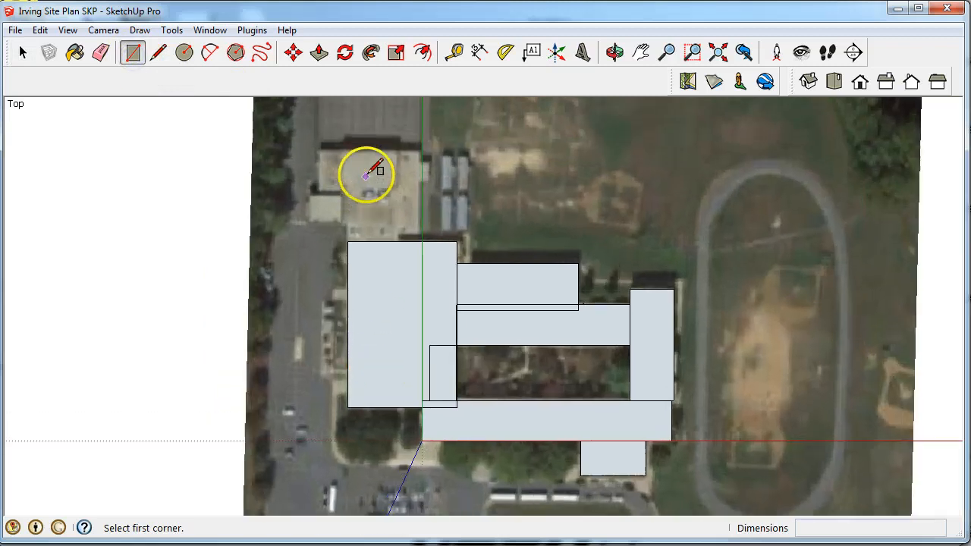
scroll(358, 168, "up", 3)
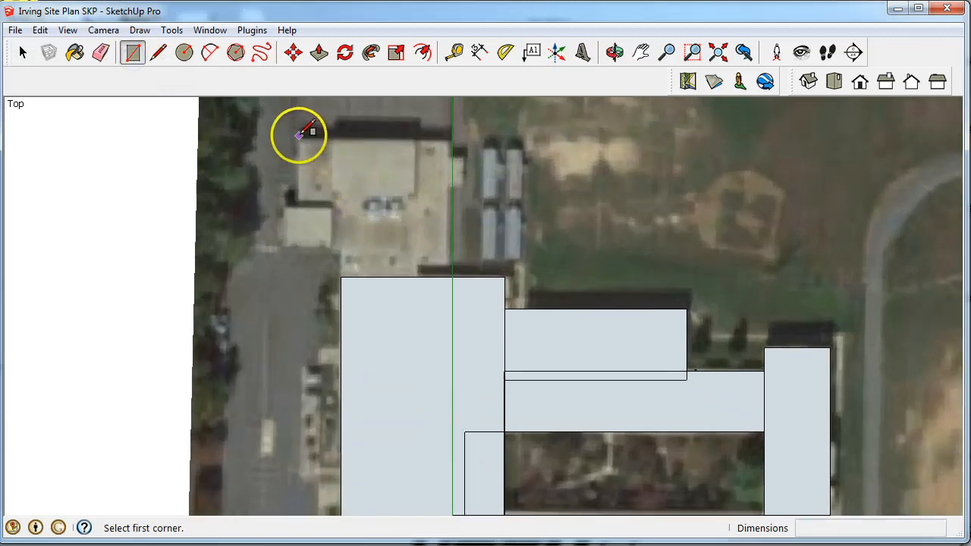
left_click(298, 135)
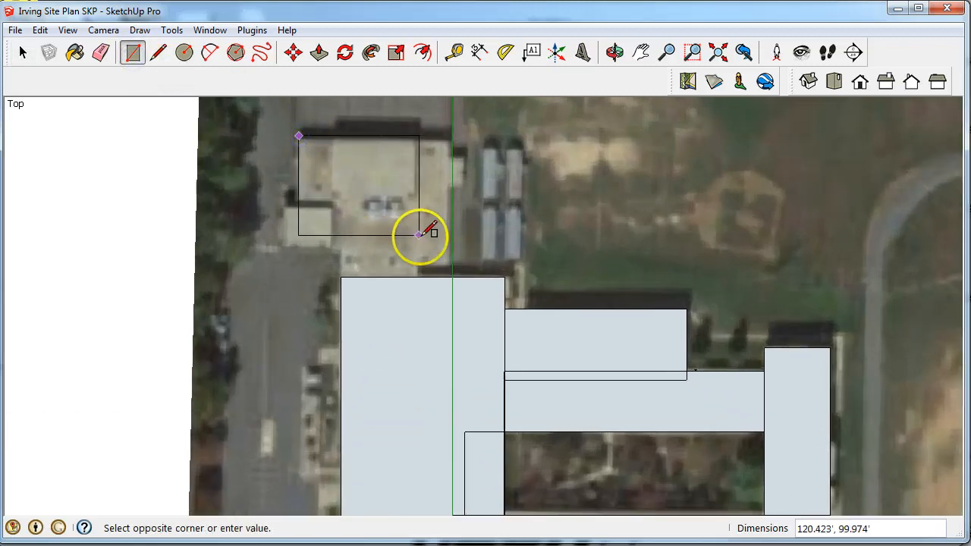
left_click(448, 244)
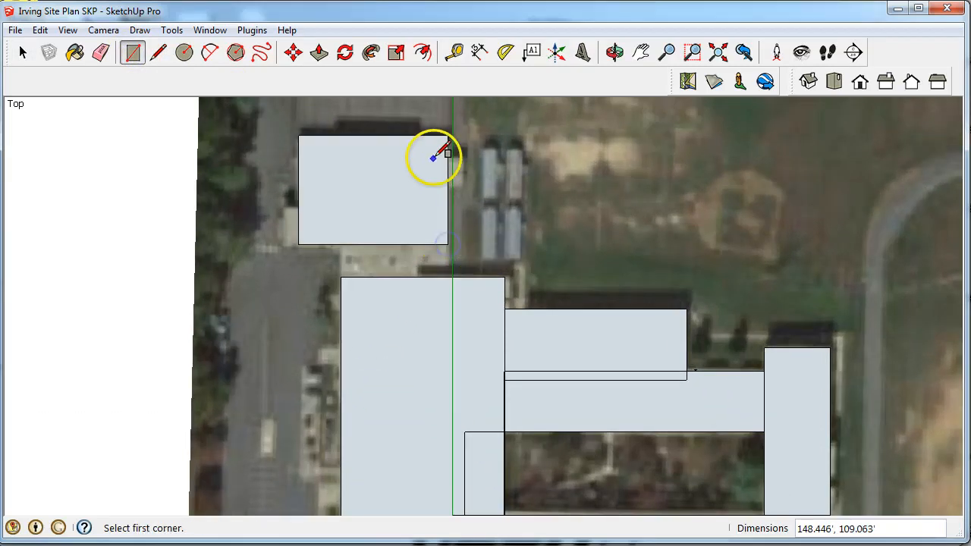
Add small rectangles to the northwest block for its east annex, about 28' by 17', and its west annex, about 39' by 15'
left_click(448, 158)
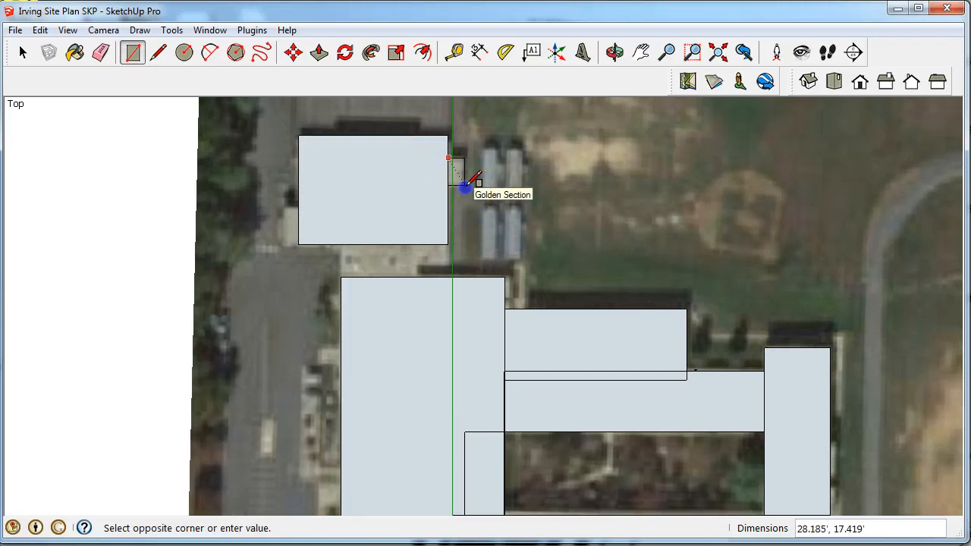
left_click(464, 185)
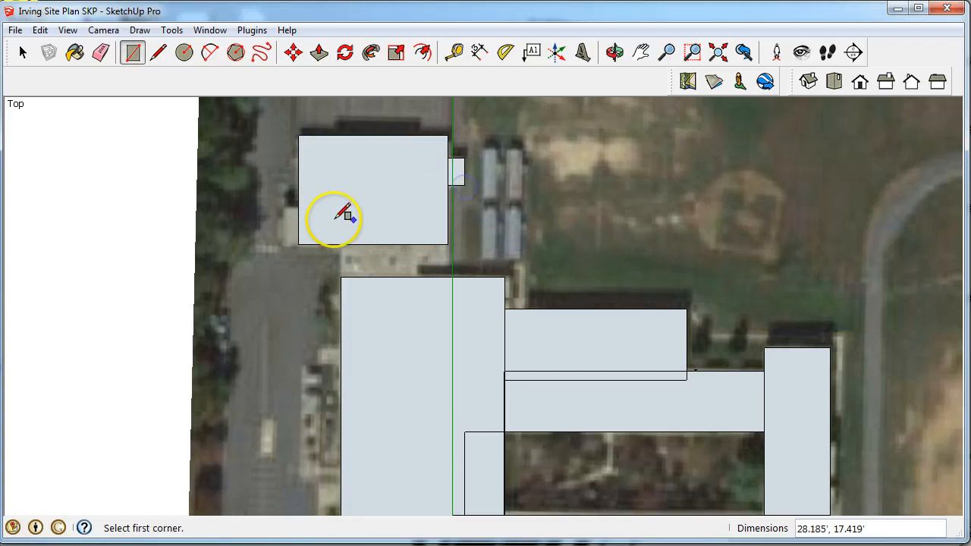
left_click(298, 206)
left_click(283, 244)
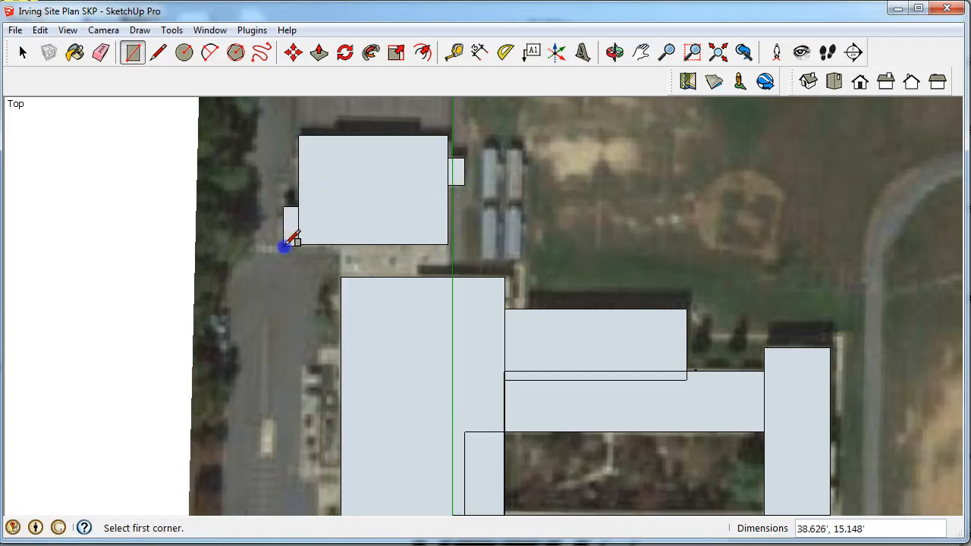
Draw a link rectangle about 106' by 32' between the northwest and west blocks, and erase the edges dividing it and the annexes from them
left_click(340, 245)
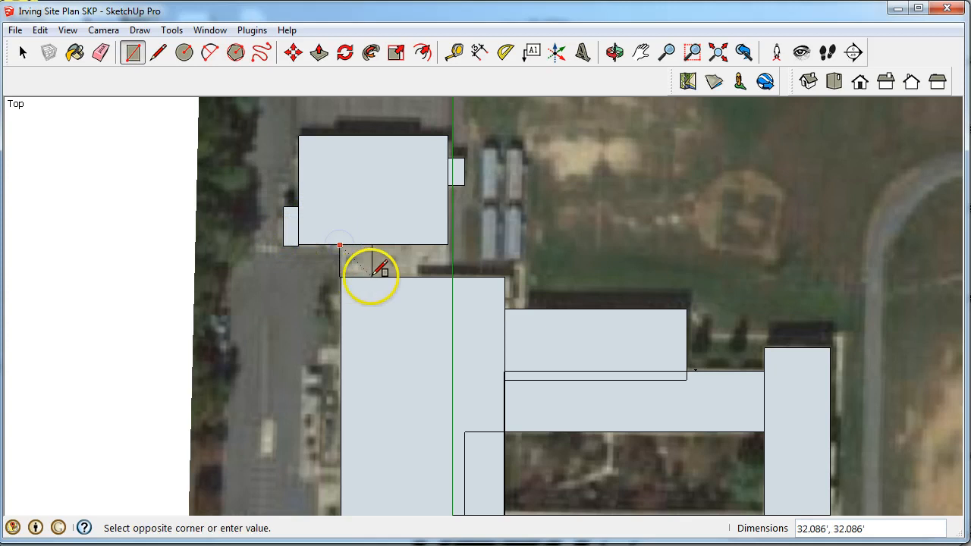
left_click(447, 275)
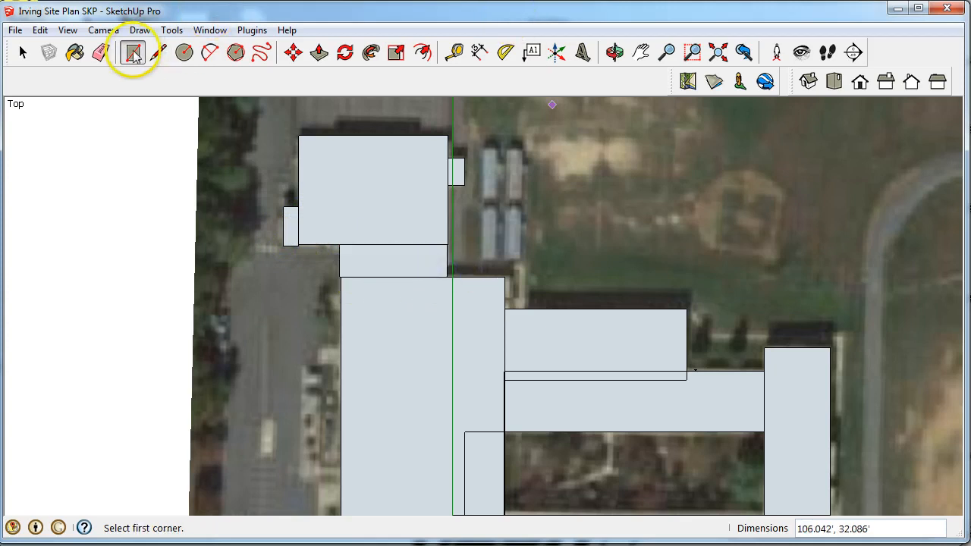
left_click(105, 52)
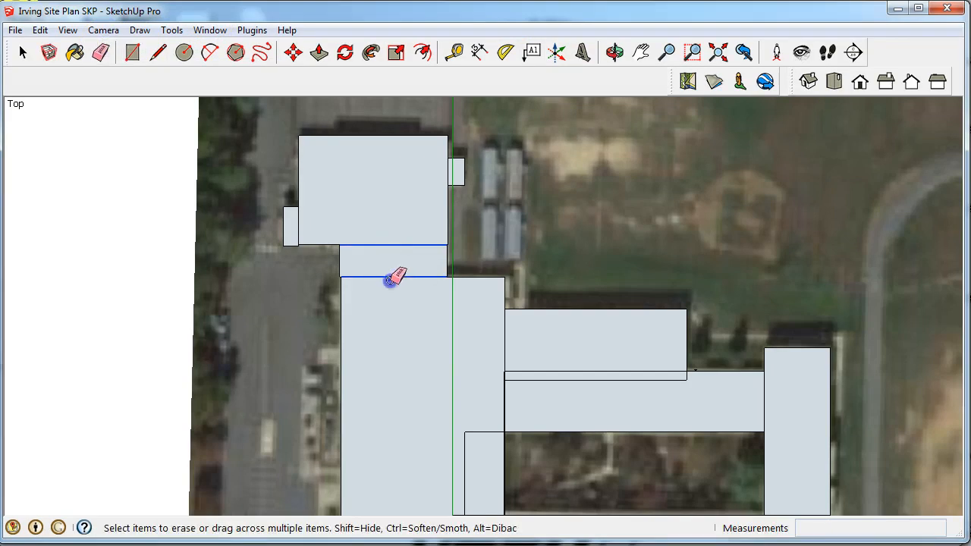
left_click_drag(389, 280, 303, 220)
left_click(444, 174)
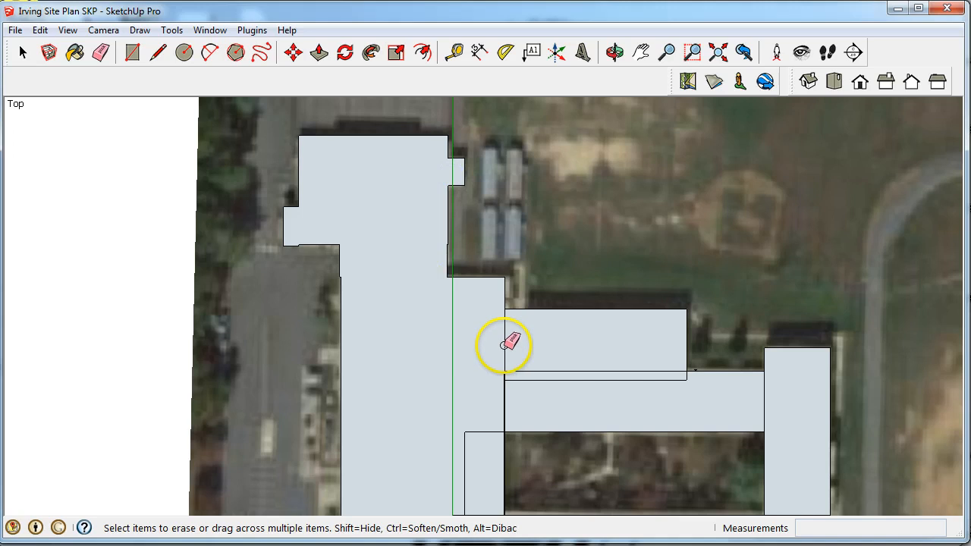
Erase the edges dividing the west block, rear block and north wing, including the stub at the rear block's southeast corner
left_click_drag(502, 379, 505, 395)
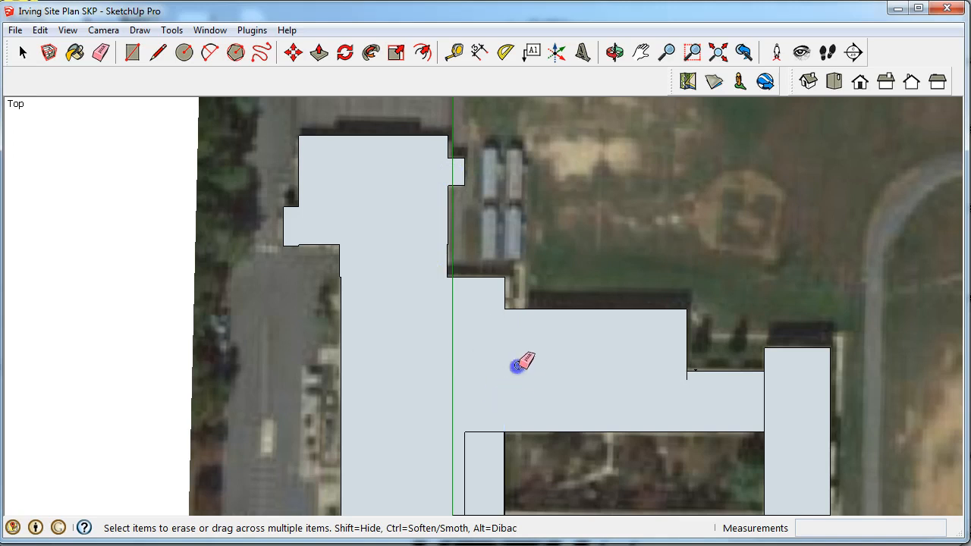
scroll(672, 382, "up", 2)
left_click(688, 376)
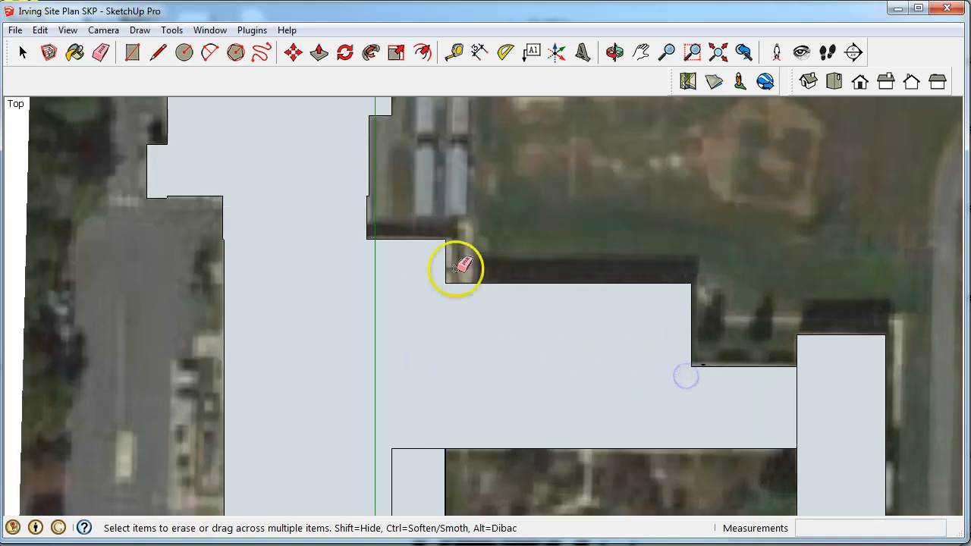
Erase the remaining interior edges west of the courtyard and around the east wing to merge the footprint into one face
scroll(455, 273, "down", 2)
scroll(432, 448, "up", 1)
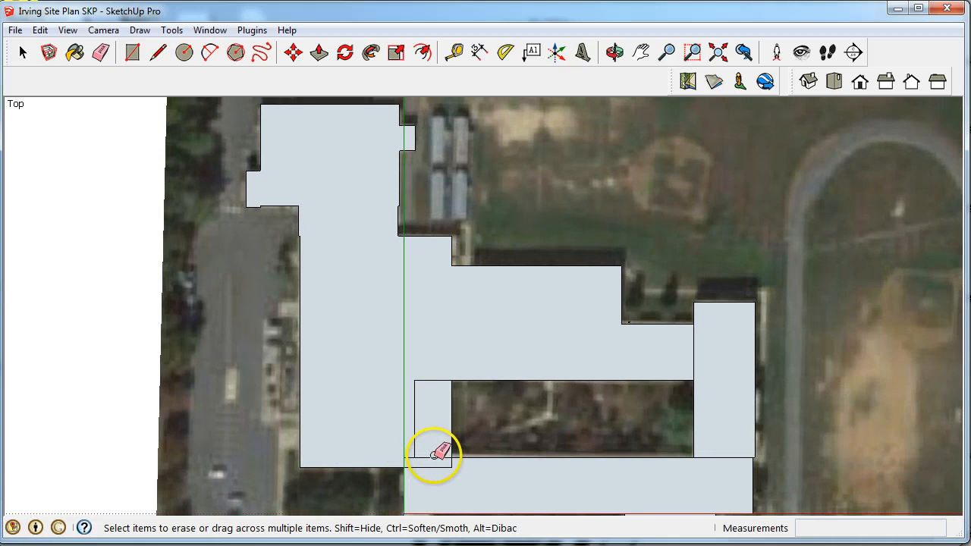
left_click(434, 475)
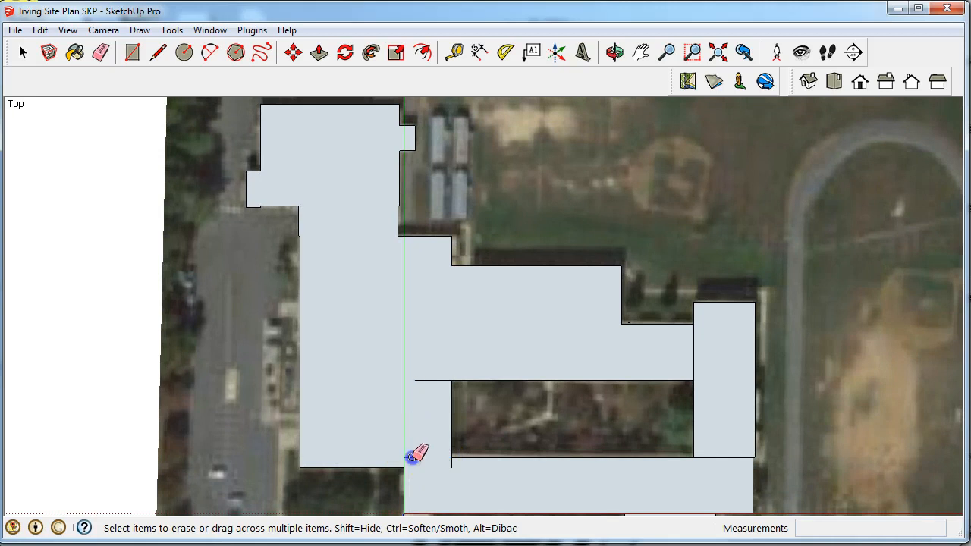
left_click_drag(426, 392, 432, 361)
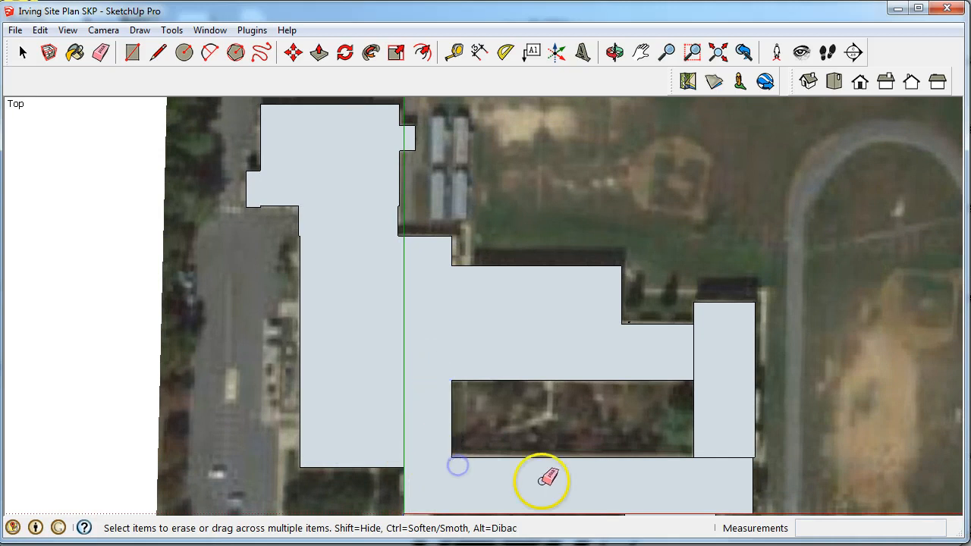
left_click_drag(719, 443, 719, 431)
left_click_drag(712, 345, 674, 347)
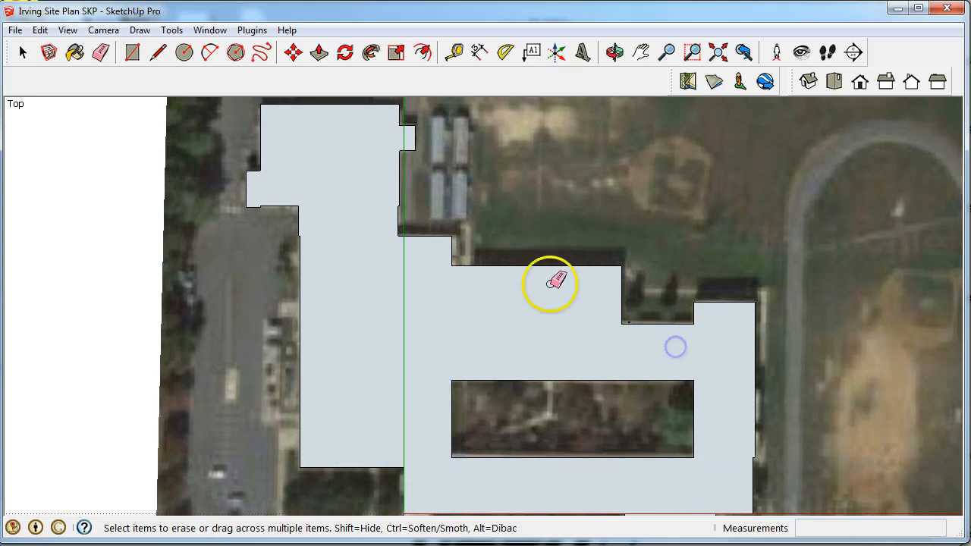
Copy the merged footprint's area value from its Entity Info
scroll(579, 273, "down", 2)
scroll(631, 451, "up", 2)
scroll(611, 407, "down", 3)
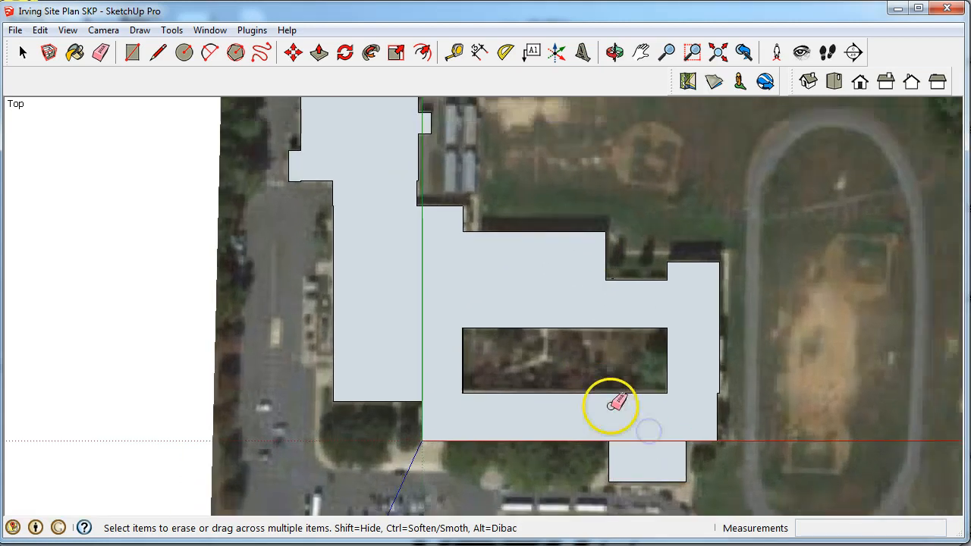
scroll(496, 383, "up", 1)
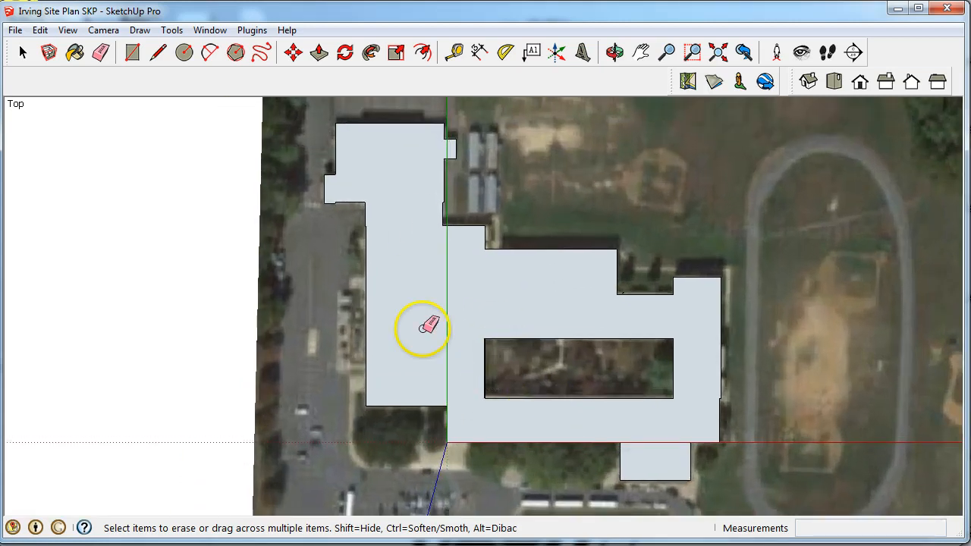
left_click(22, 53)
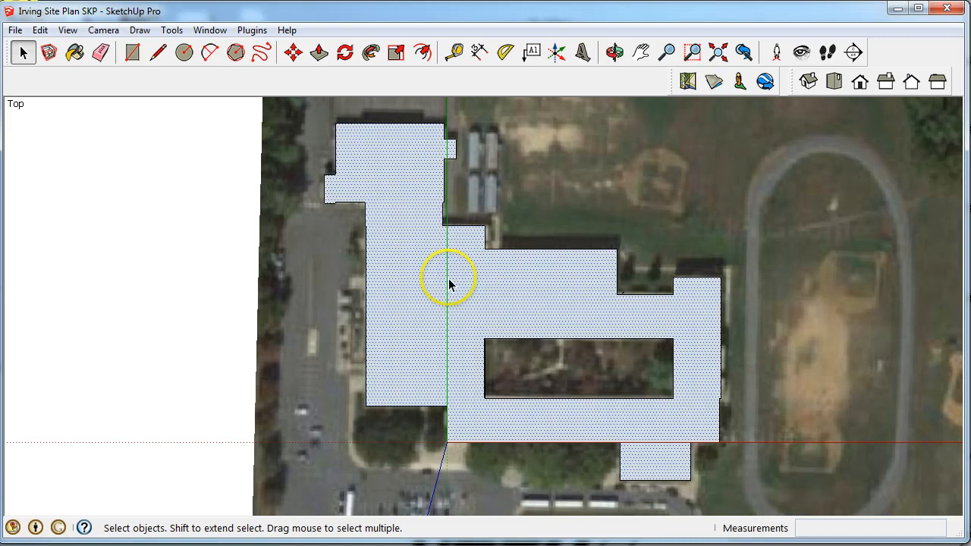
right_click(425, 234)
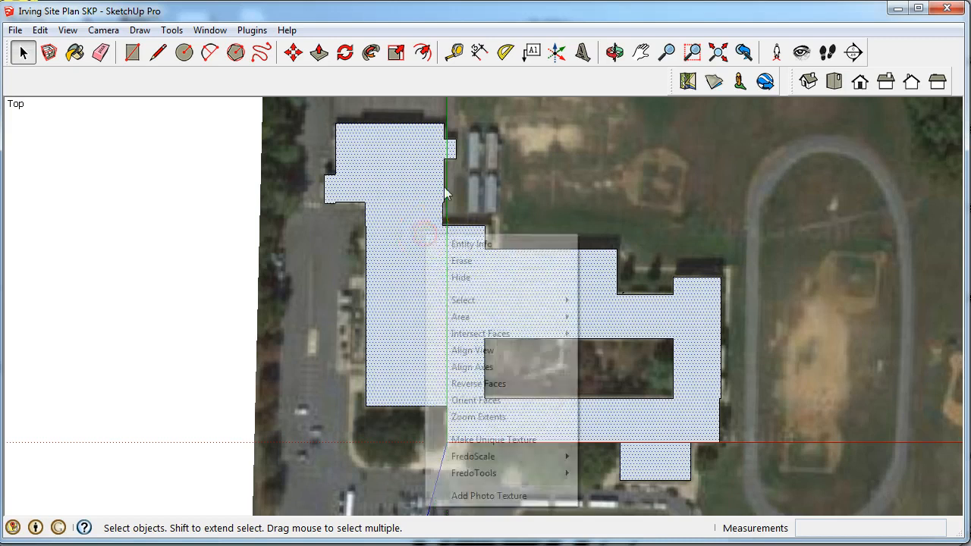
left_click(462, 246)
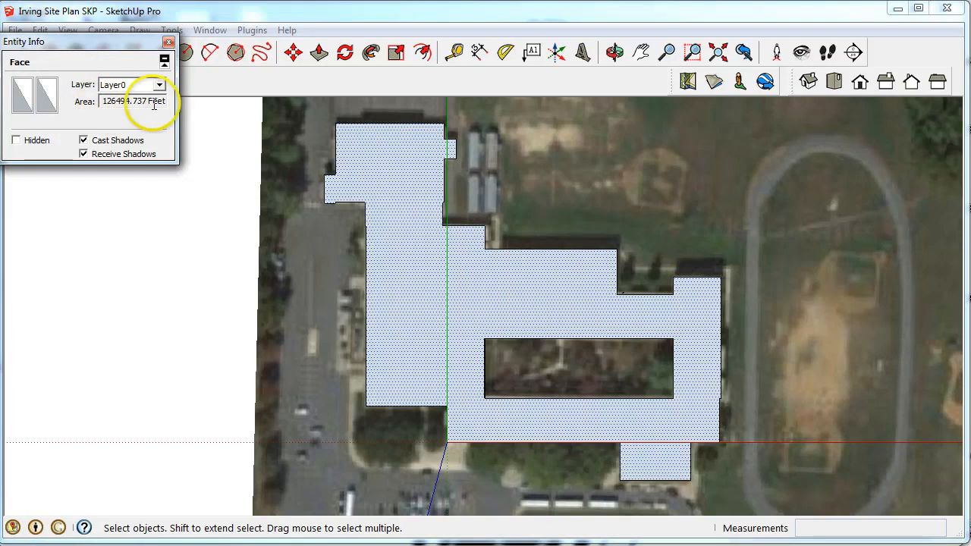
left_click(104, 100)
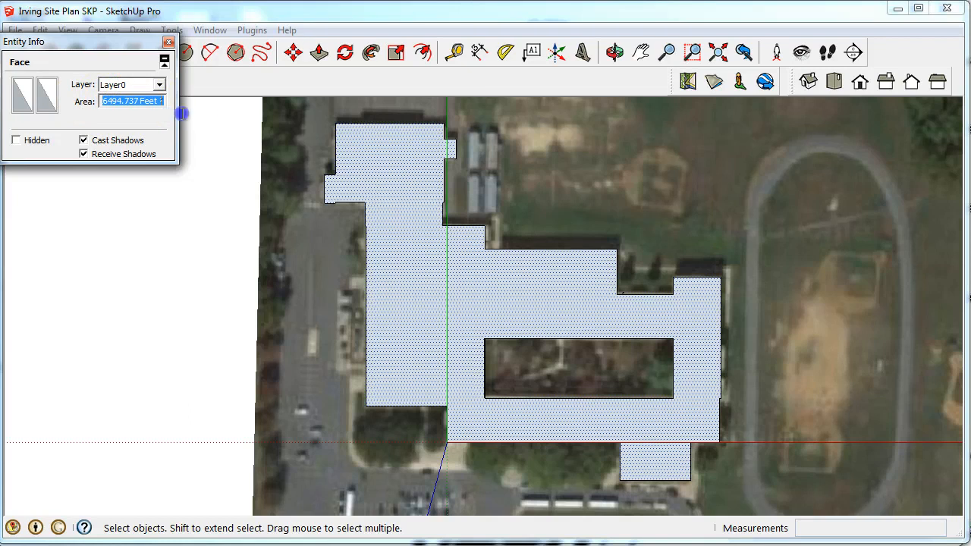
right_click(161, 101)
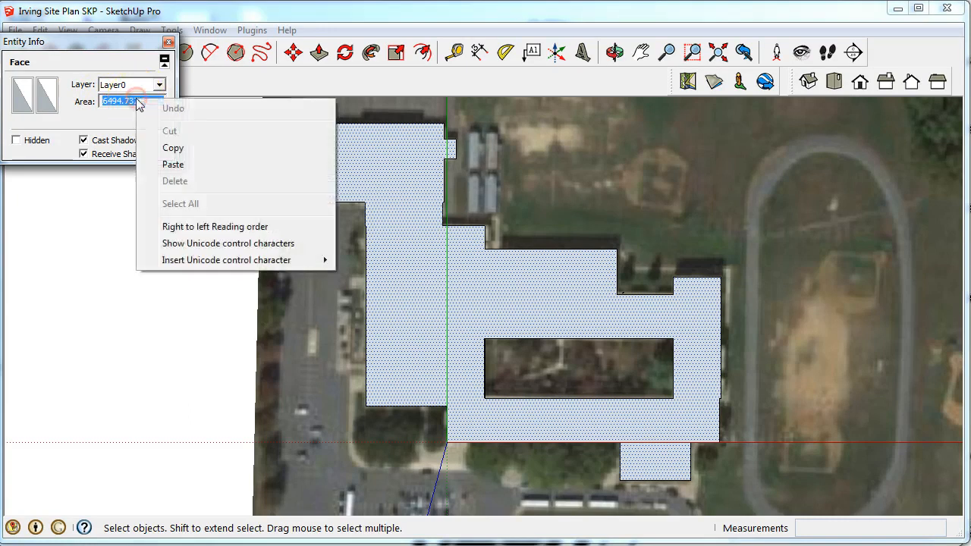
left_click(159, 146)
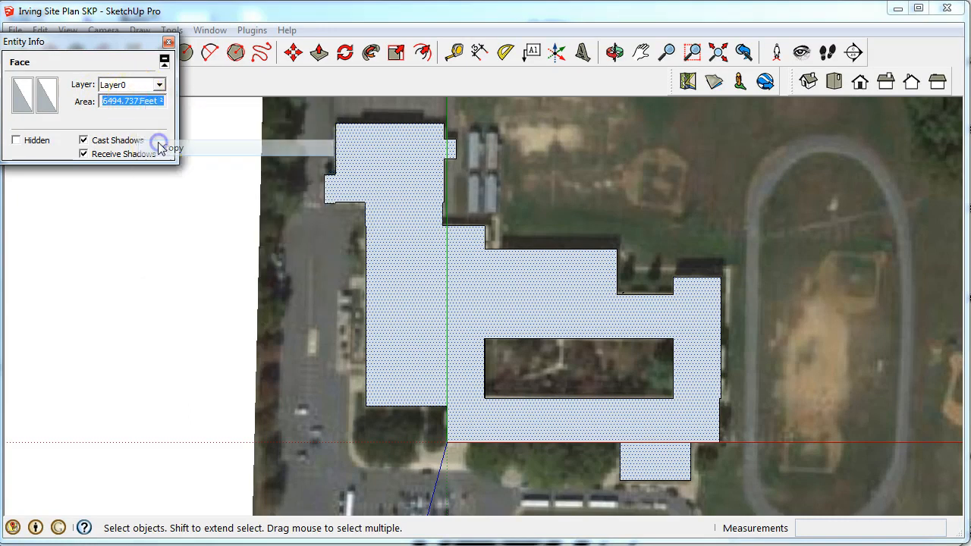
left_click(169, 42)
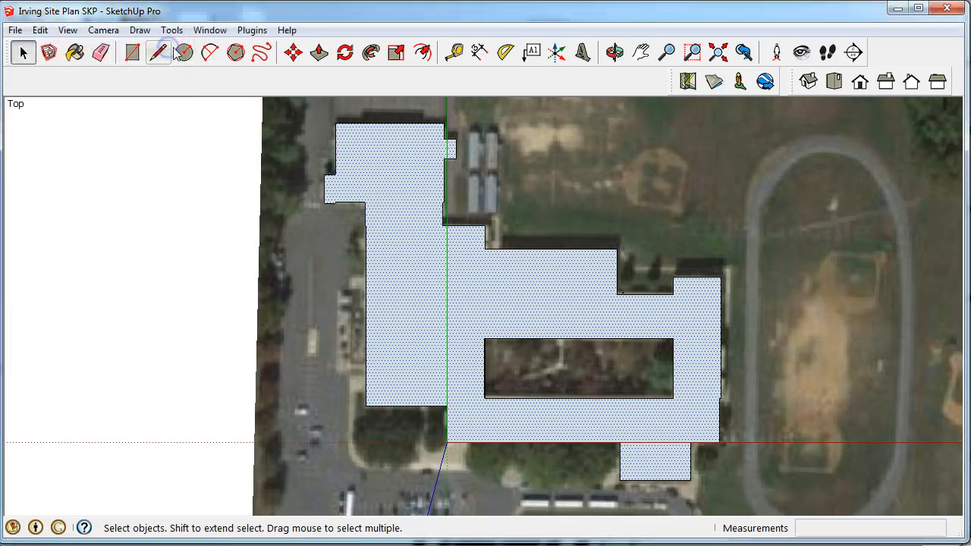
Switch to the untitled site plan in LayOut and add a text box reading "SF:" over the school building
left_click(897, 10)
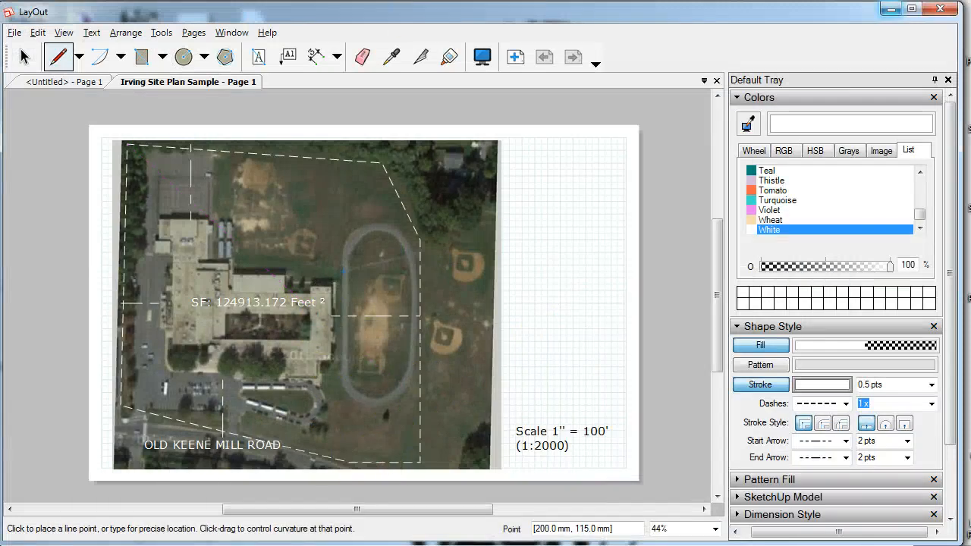
left_click(62, 81)
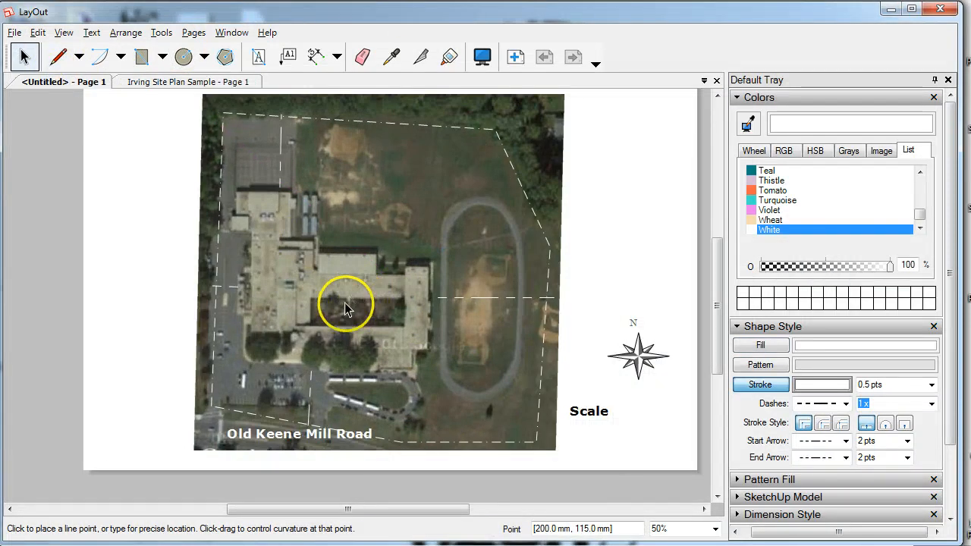
scroll(345, 307, "up", 3)
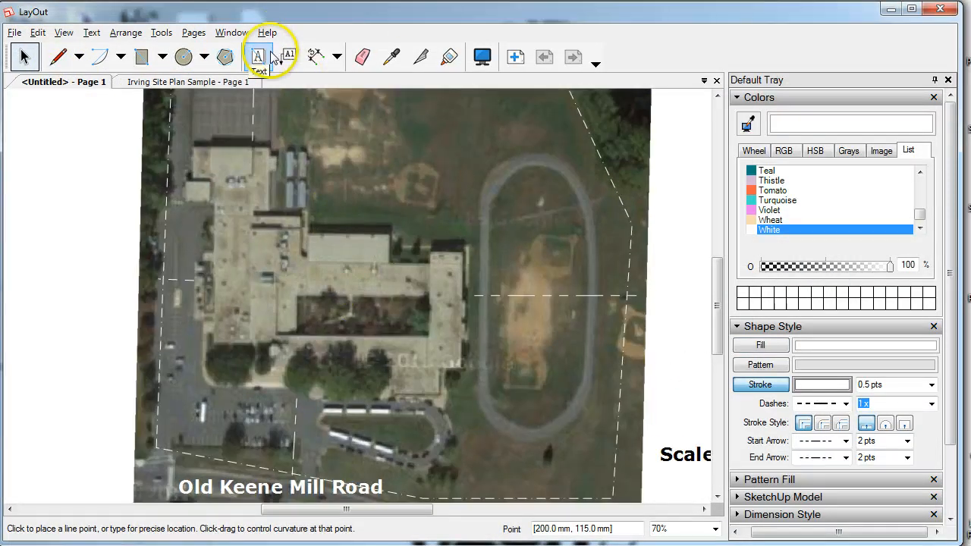
left_click(259, 57)
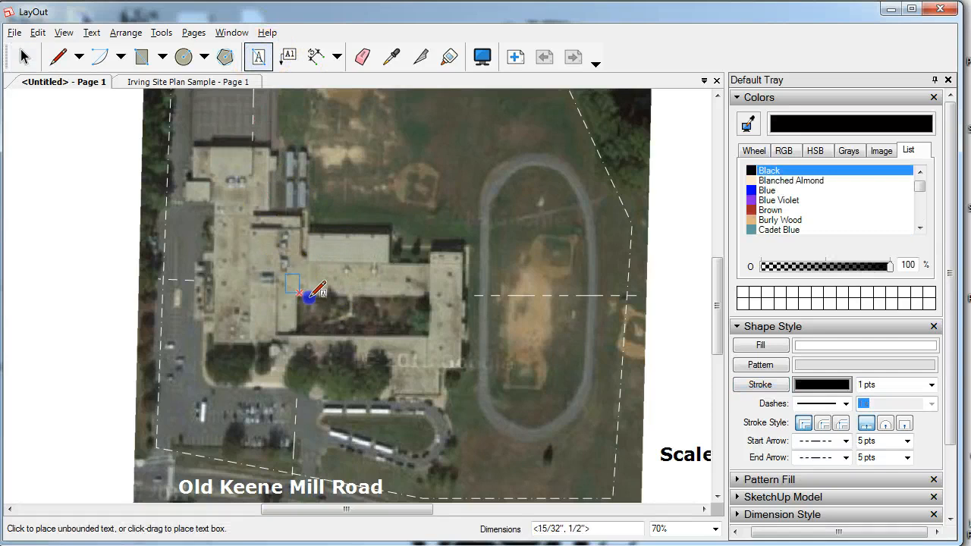
left_click_drag(301, 293, 404, 302)
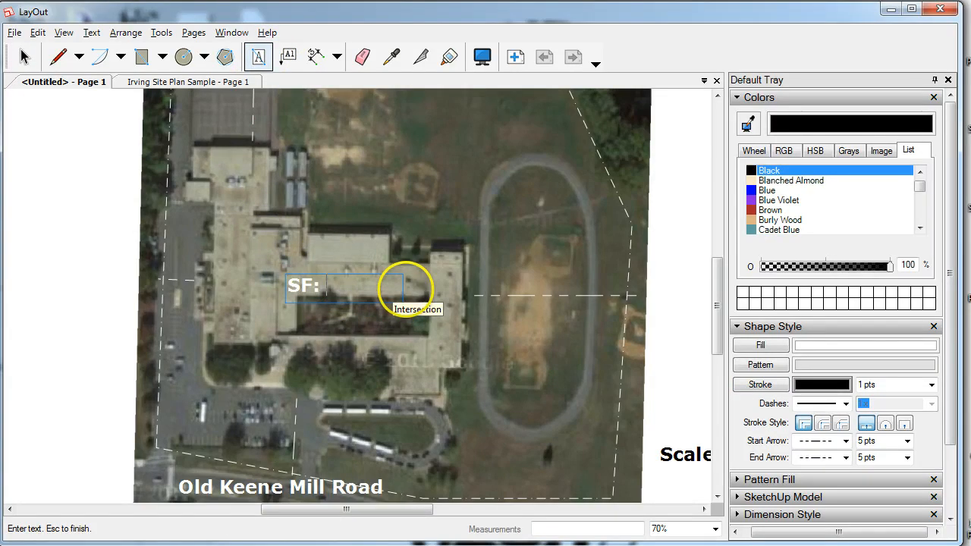
Paste the copied area after "SF:" and delete the pasted number
key("ctrl+v")
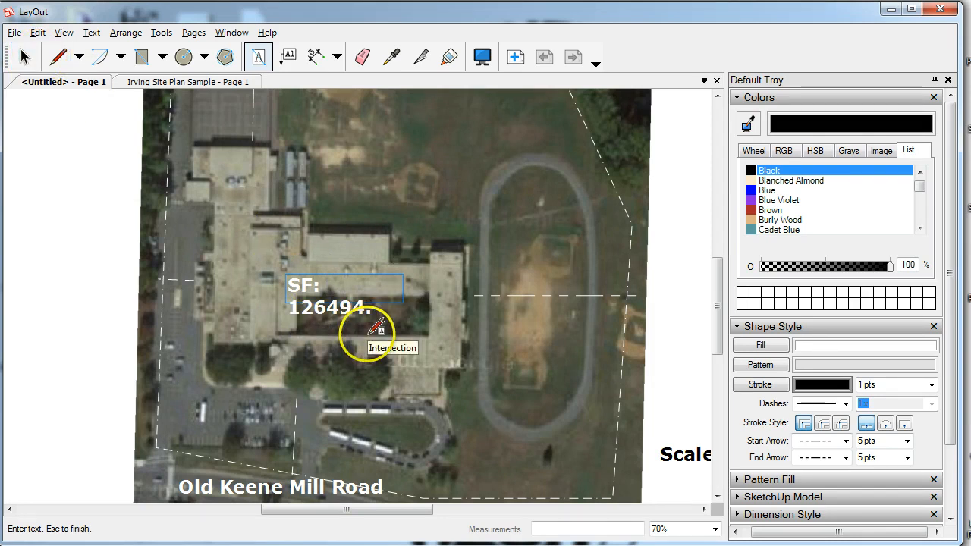
key("BackSpace")
key("BackSpace")
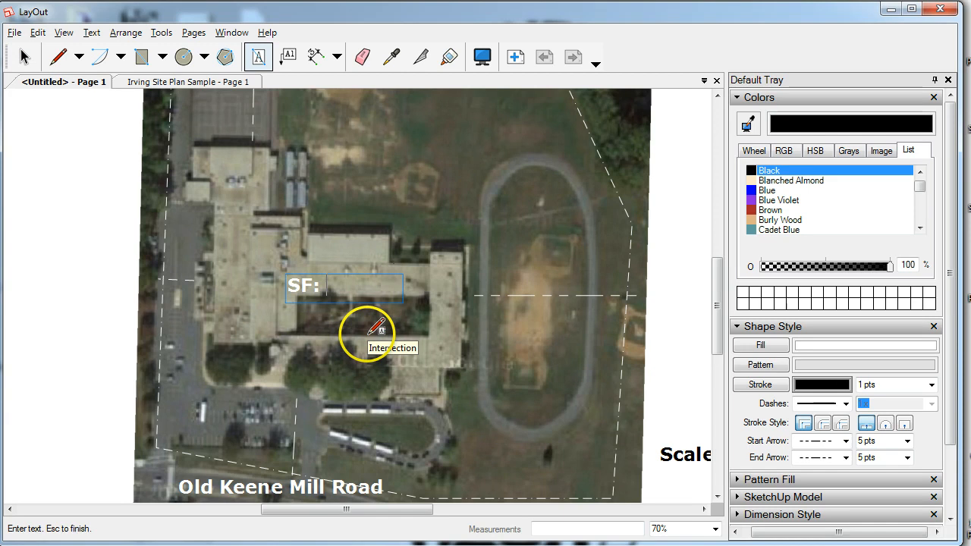
Switch to the SketchUp model and push/pull the school footprint up about 62'
left_click(892, 11)
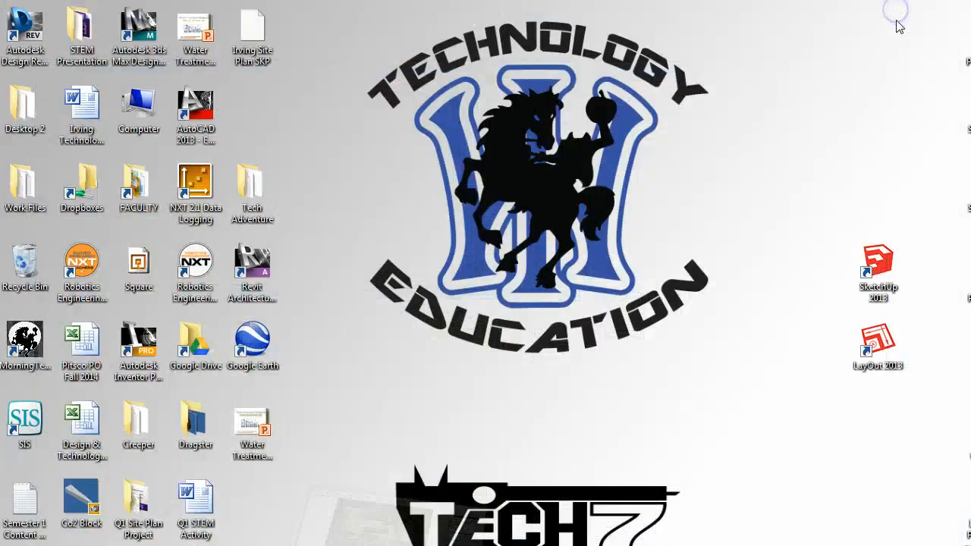
mouse_move(298, 543)
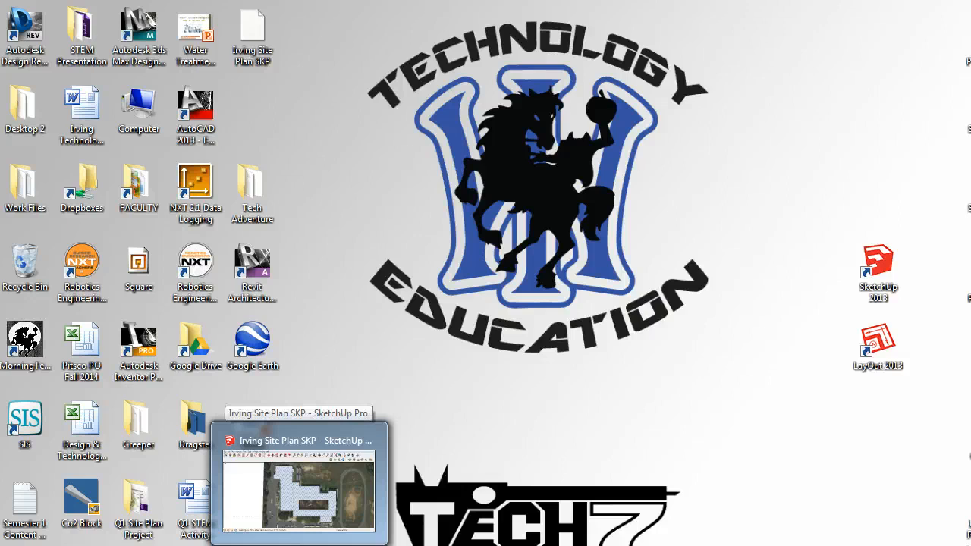
left_click(326, 455)
mouse_move(373, 346)
middle_mouse_down()
mouse_move(511, 311)
mouse_move(544, 127)
mouse_move(502, 123)
middle_mouse_up()
left_click(318, 52)
left_click(412, 321)
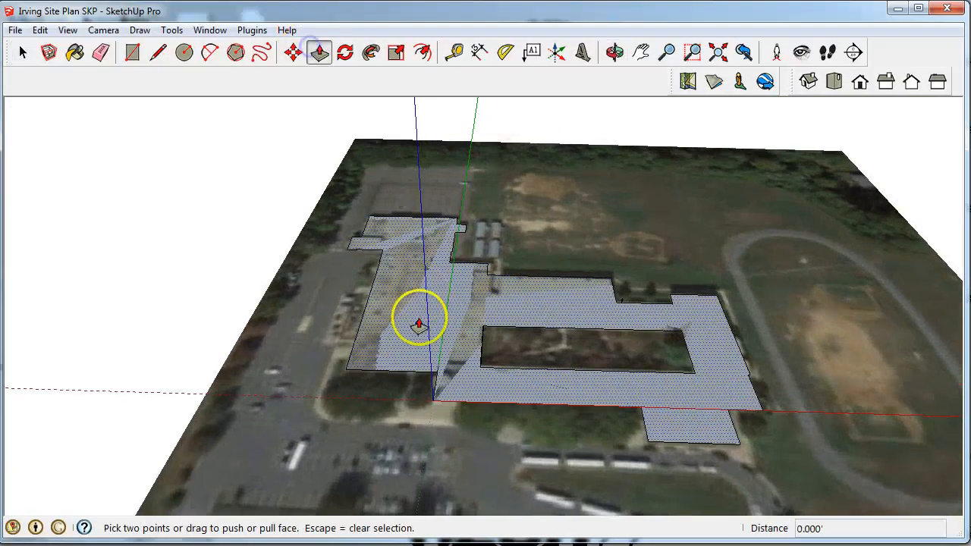
left_click(401, 310)
middle_click_drag(401, 310, 321, 251)
scroll(303, 269, "down", 4)
middle_click_drag(284, 288, 449, 369)
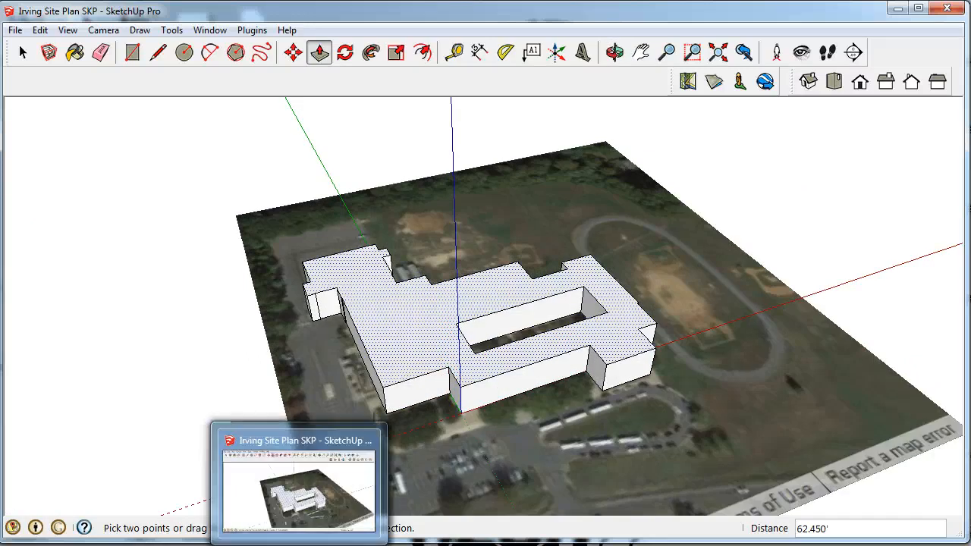
Switch to LayOut and open the save dialog for the untitled site plan, cancelling it without saving
left_click(133, 545)
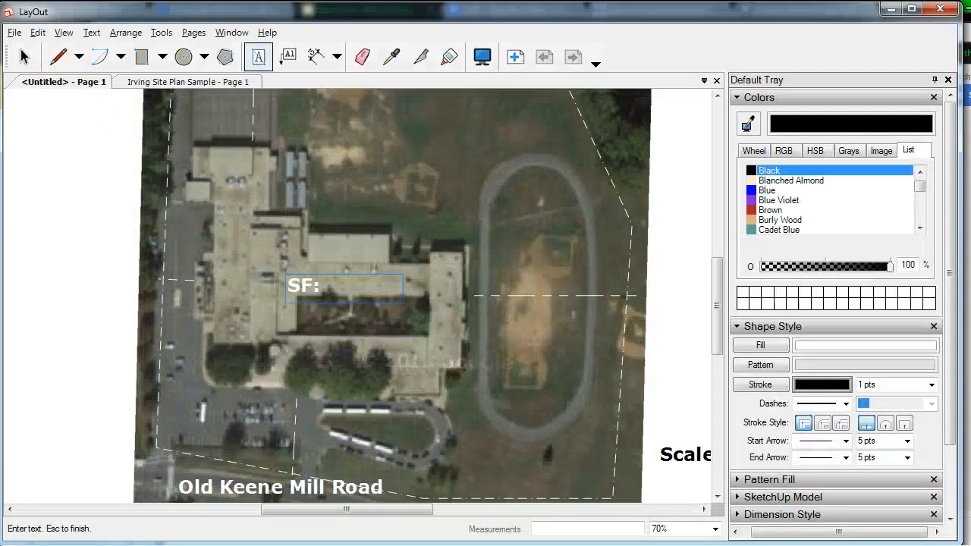
left_click(14, 33)
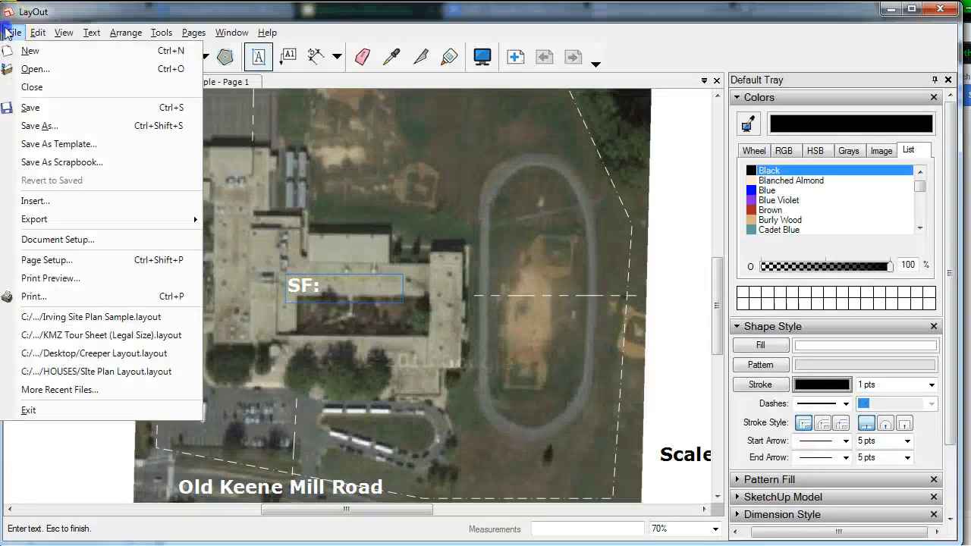
left_click(39, 106)
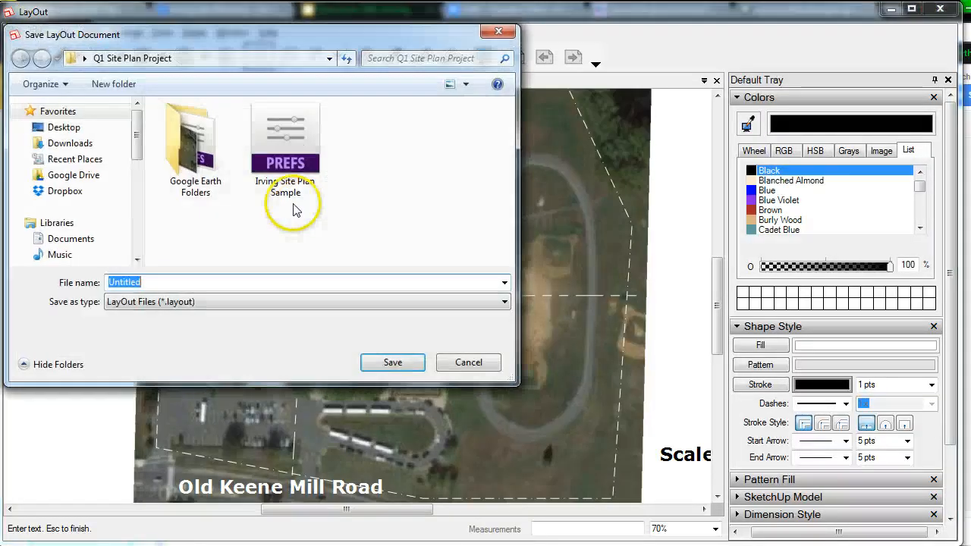
left_click(468, 363)
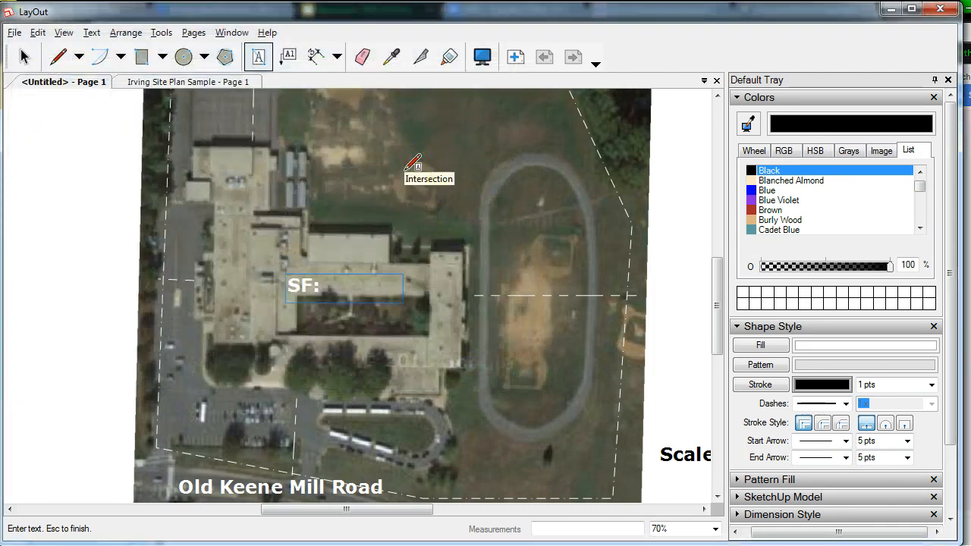